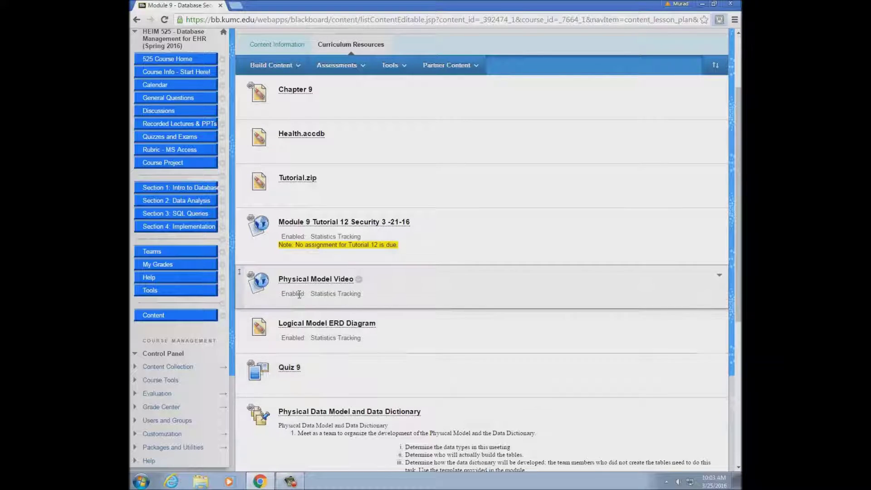
# - Open the Logical Model ERD Diagram from the module page and save the image to the Desktop
pyautogui.click(310, 324)
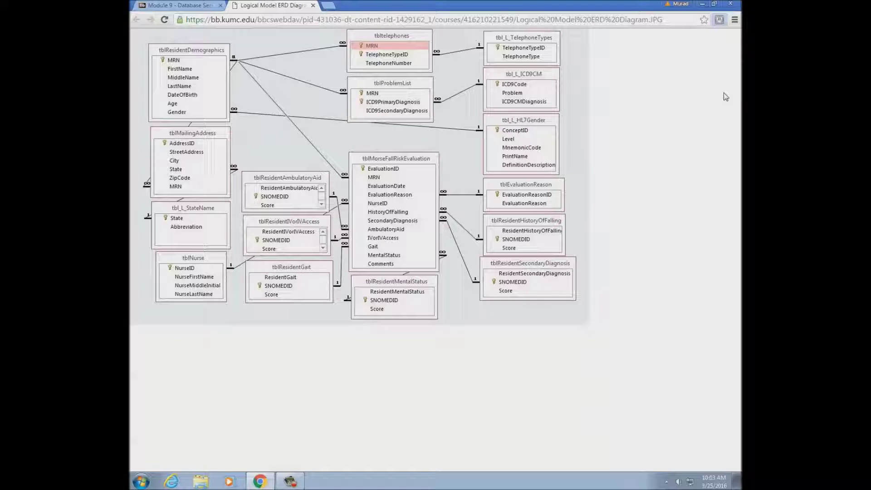
pyautogui.moveTo(497, 5); pyautogui.dragTo(739, 108)
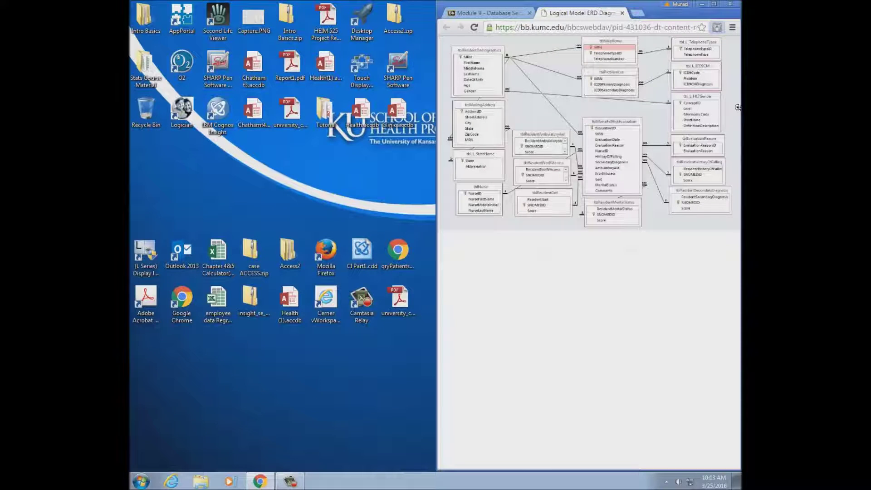
pyautogui.rightClick(614, 57)
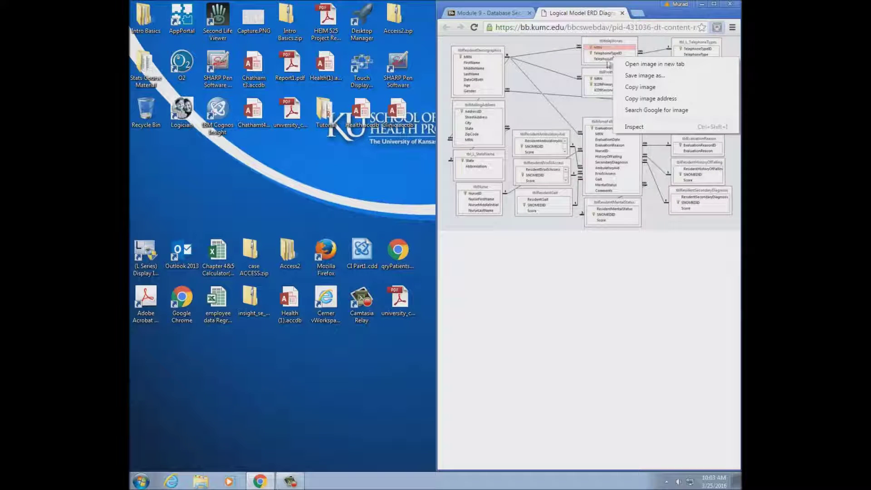
pyautogui.click(638, 76)
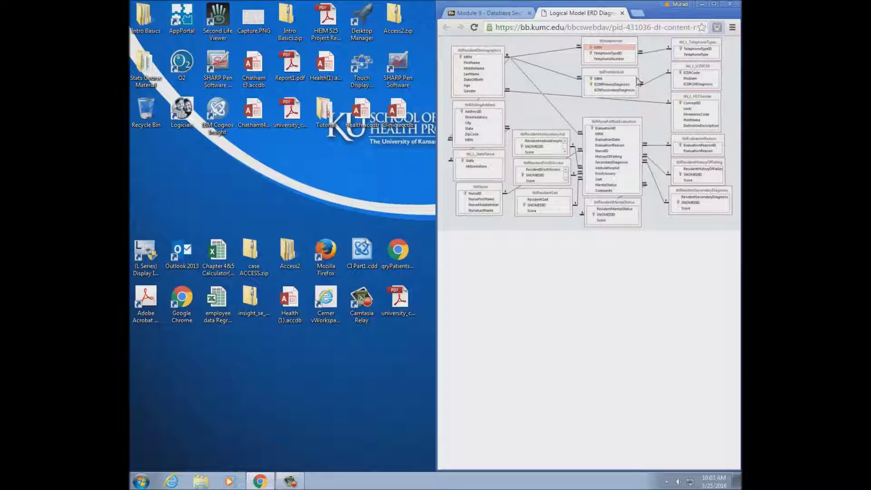
pyautogui.moveTo(567, 120); pyautogui.dragTo(567, 51)
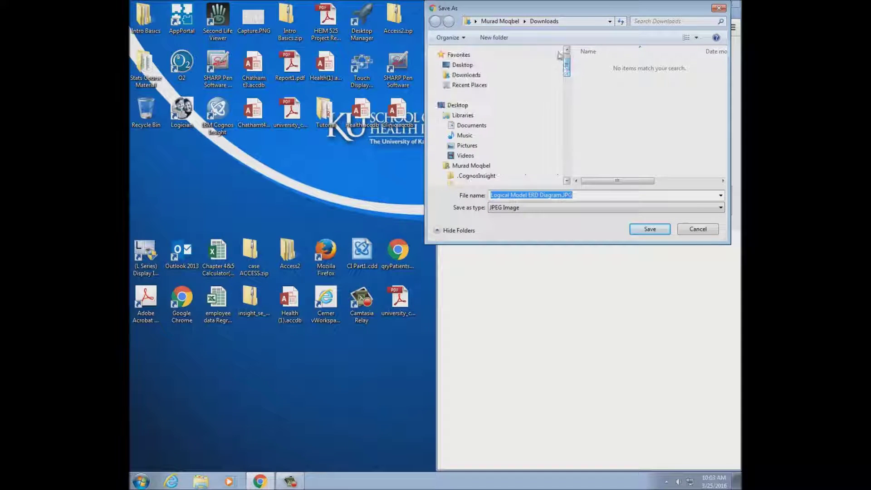
pyautogui.click(472, 66)
pyautogui.click(648, 229)
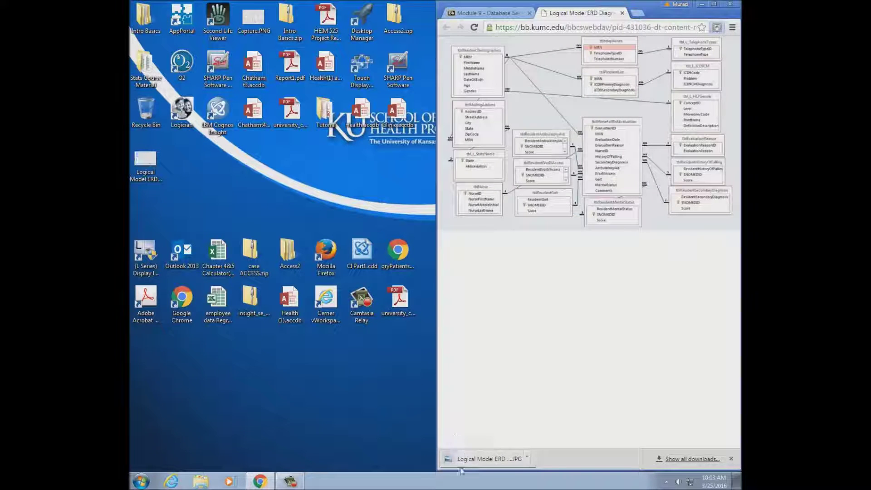
# - Open the downloaded Logical Model ERD Diagram.JPG, close its browser tab and minimize the browser
pyautogui.click(480, 458)
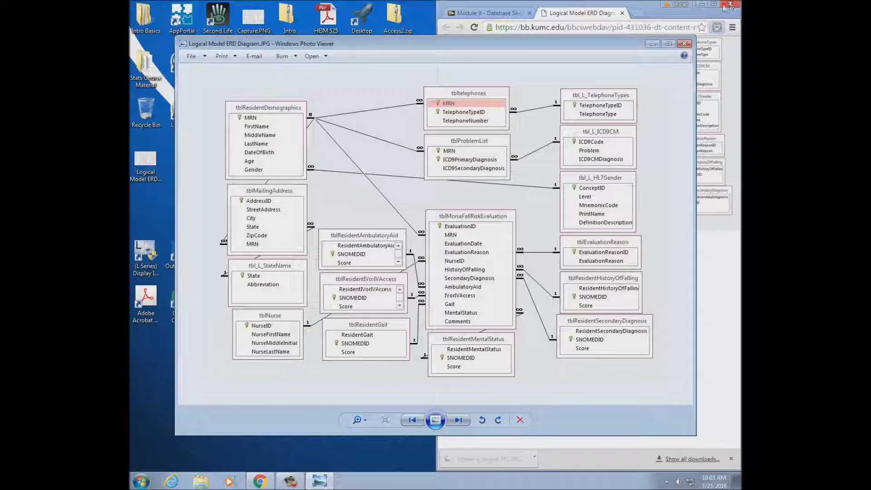
pyautogui.click(622, 13)
pyautogui.click(701, 4)
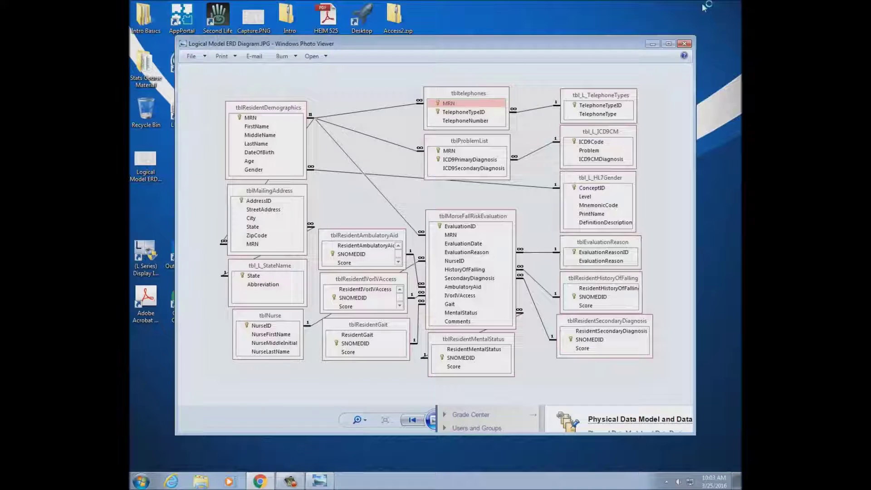
# - Dock the Windows Photo Viewer to the right half of the screen and enlarge the diagram, with tblResidentDemographics in view
pyautogui.moveTo(472, 44); pyautogui.dragTo(738, 72)
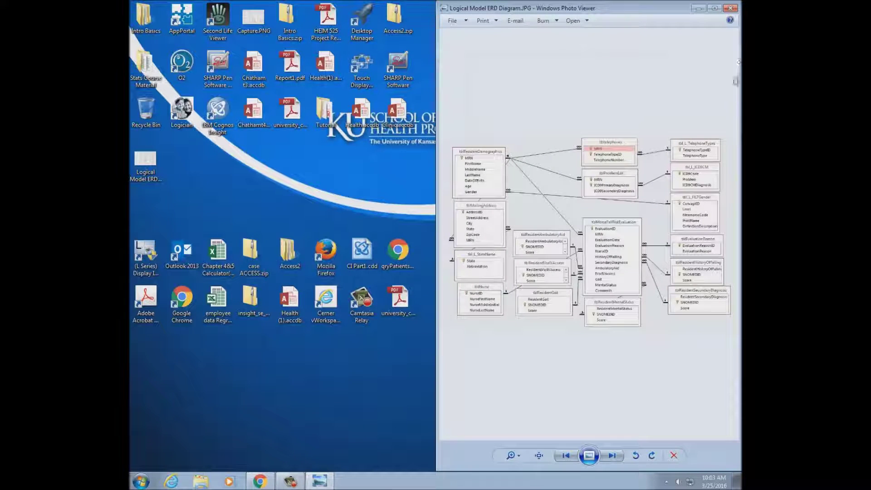
pyautogui.click(512, 455)
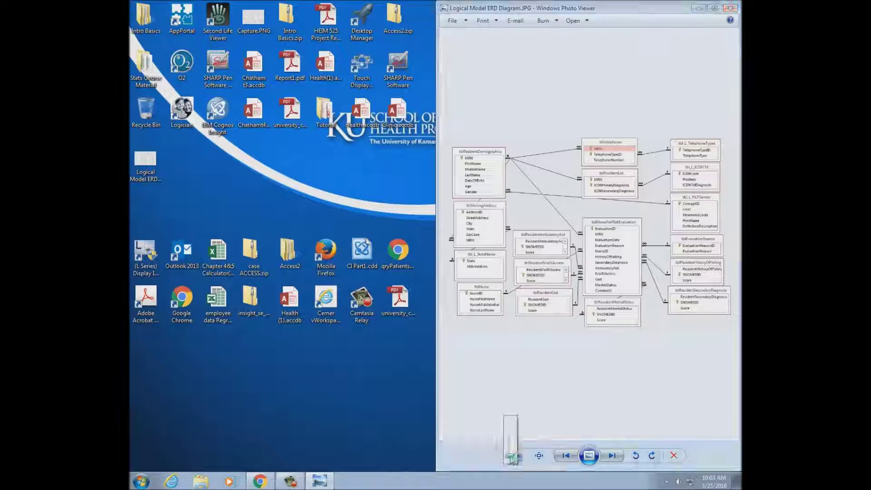
pyautogui.moveTo(511, 453); pyautogui.dragTo(511, 455)
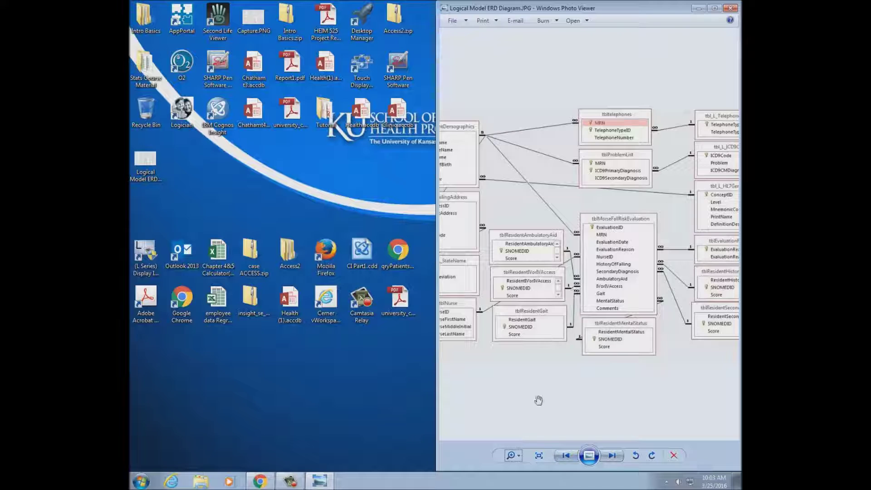
pyautogui.moveTo(539, 398); pyautogui.dragTo(563, 398)
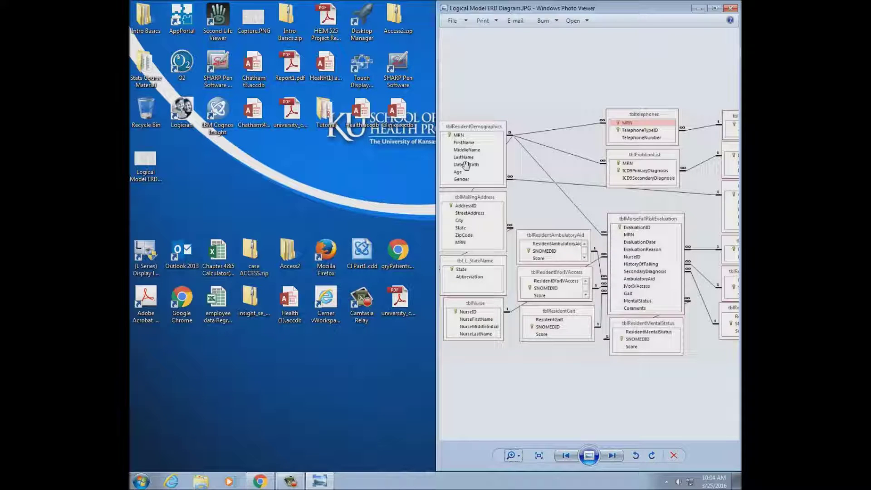
# - Start Access 2013, create a blank desktop database, and dock its window to the left half of the screen beside the diagram
pyautogui.click(150, 481)
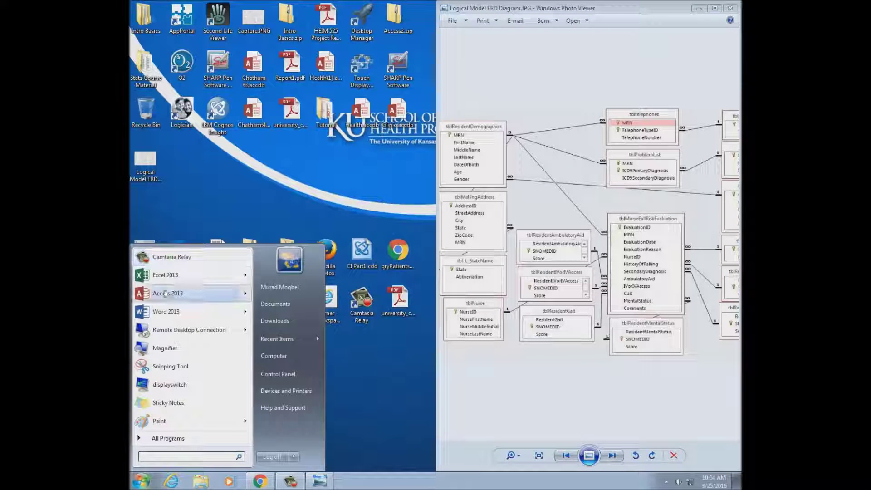
pyautogui.click(146, 305)
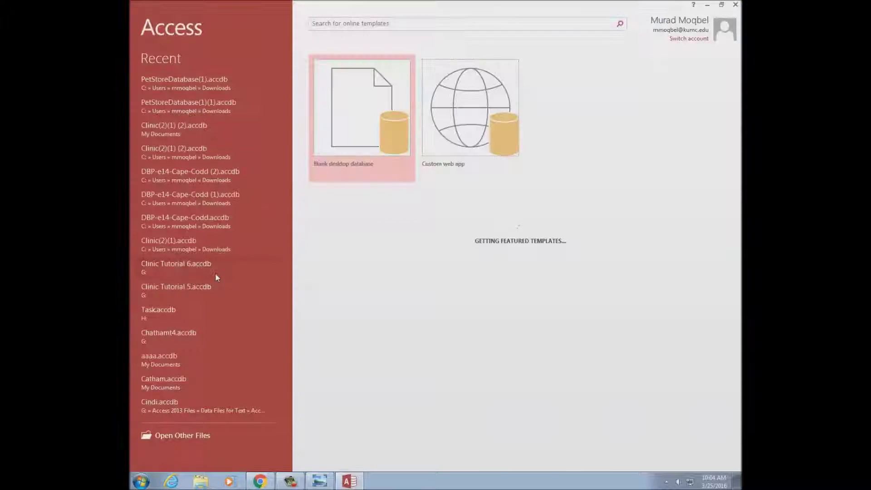
pyautogui.click(344, 65)
pyautogui.click(426, 286)
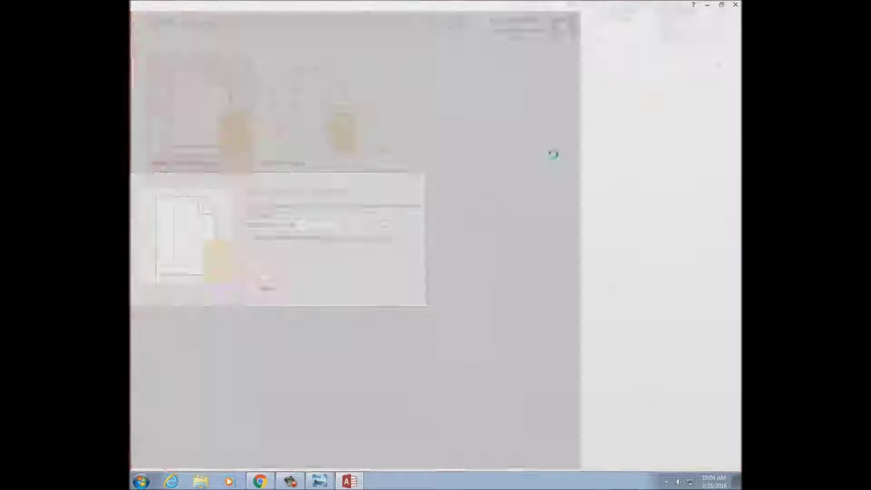
pyautogui.moveTo(606, 10); pyautogui.dragTo(131, 113)
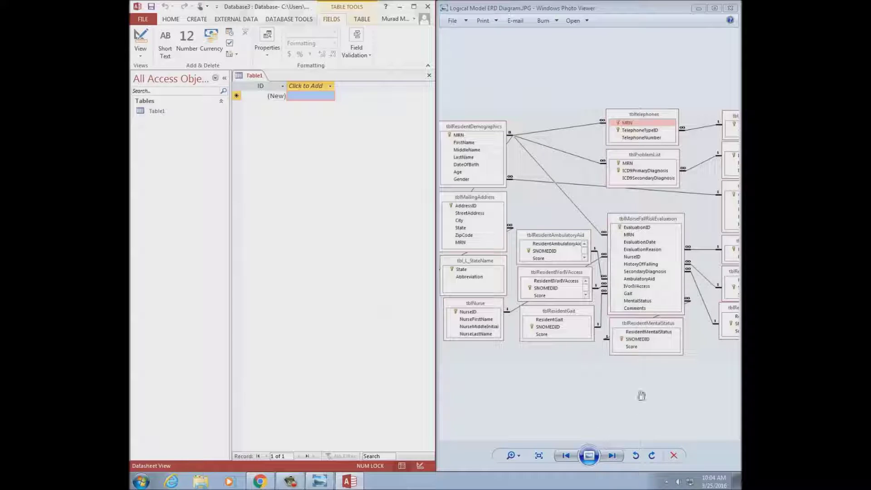
# - Switch the new table to Design View, saving it under the name tblResidentDemographics
pyautogui.moveTo(678, 366); pyautogui.dragTo(611, 366)
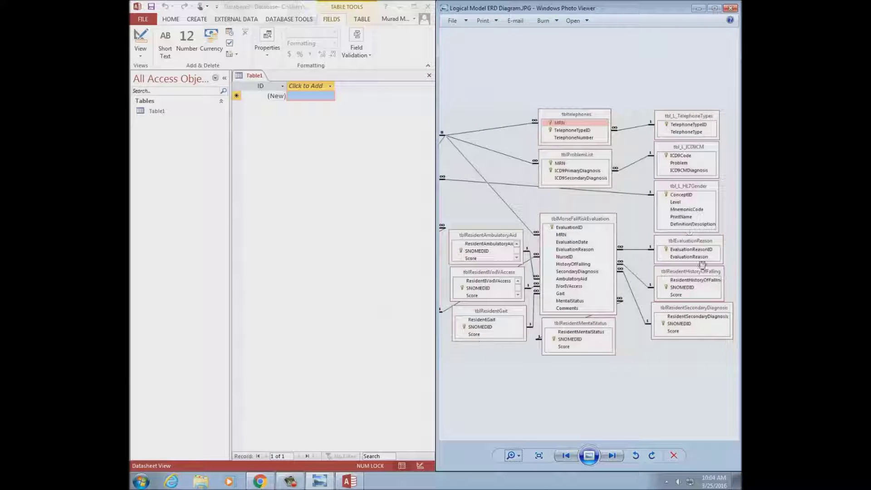
pyautogui.moveTo(474, 172); pyautogui.dragTo(519, 172)
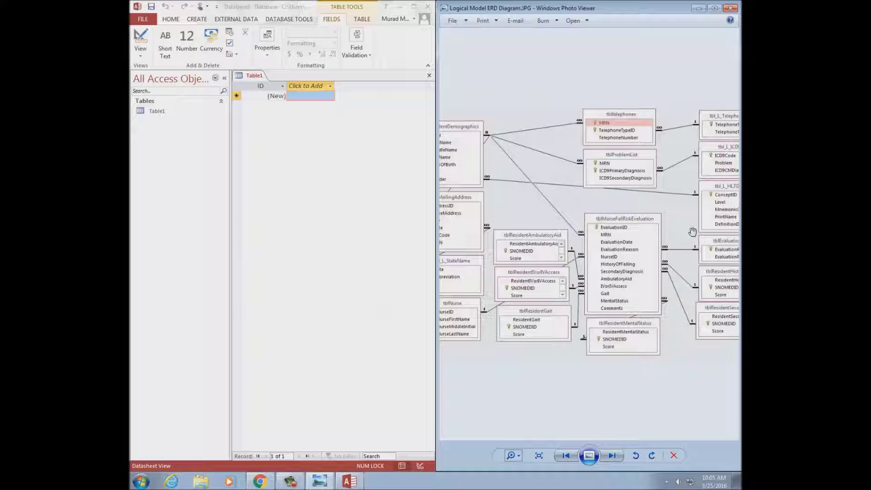
pyautogui.moveTo(522, 178); pyautogui.dragTo(553, 179)
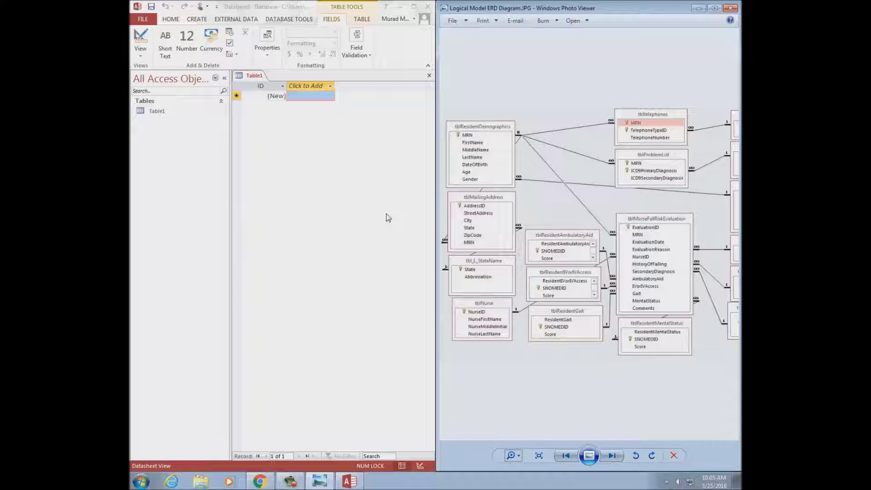
pyautogui.click(141, 38)
pyautogui.click(141, 38)
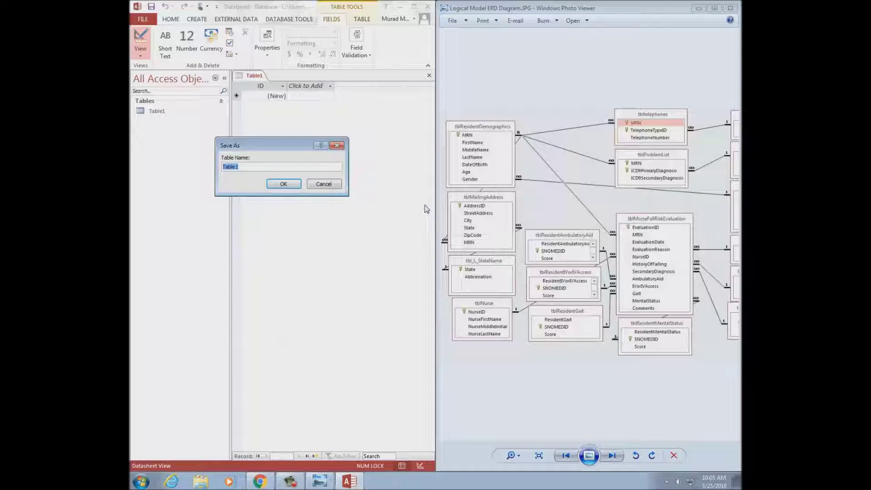
pyautogui.write('tblResidentDemographics')
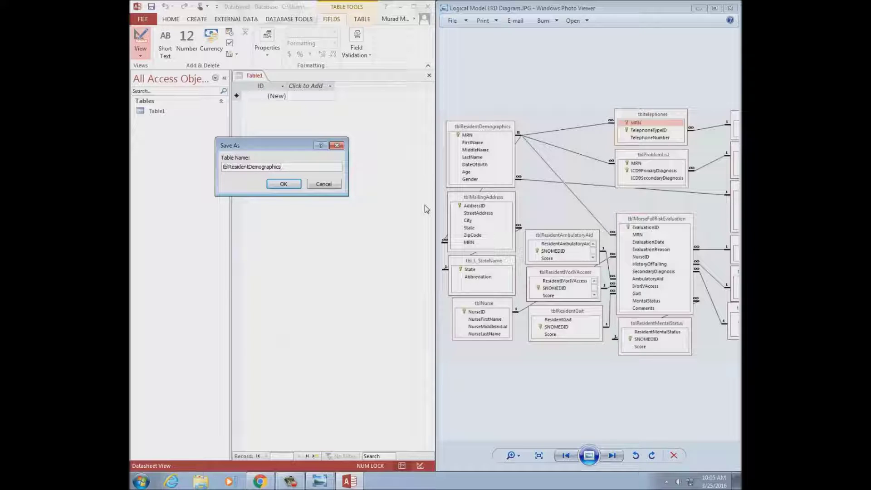
pyautogui.press('Return')
pyautogui.press('Return')
pyautogui.click(283, 184)
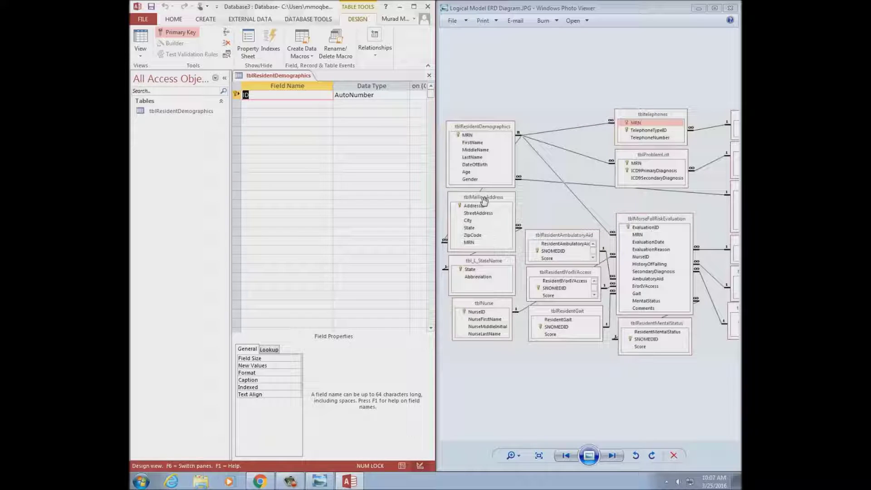
# - Rename the primary key field as MRN and set its data type to Short Text
pyautogui.write('MRN')
pyautogui.press('Tab')
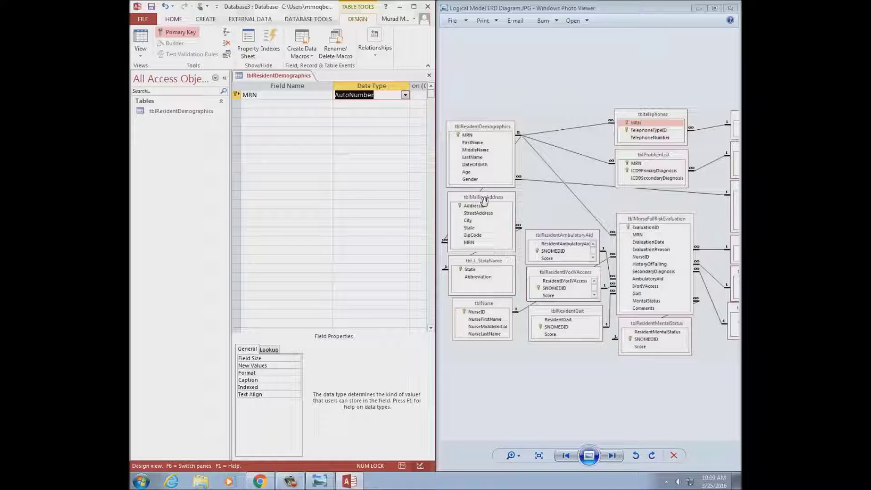
pyautogui.click(406, 95)
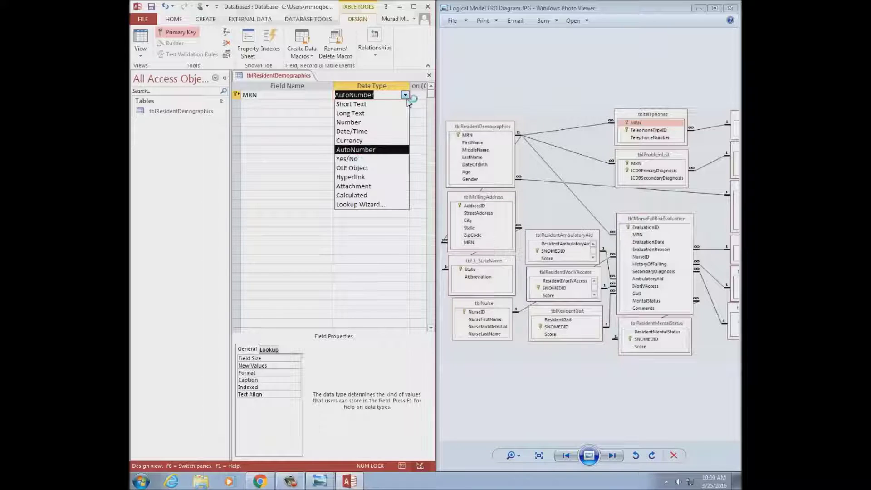
pyautogui.click(352, 104)
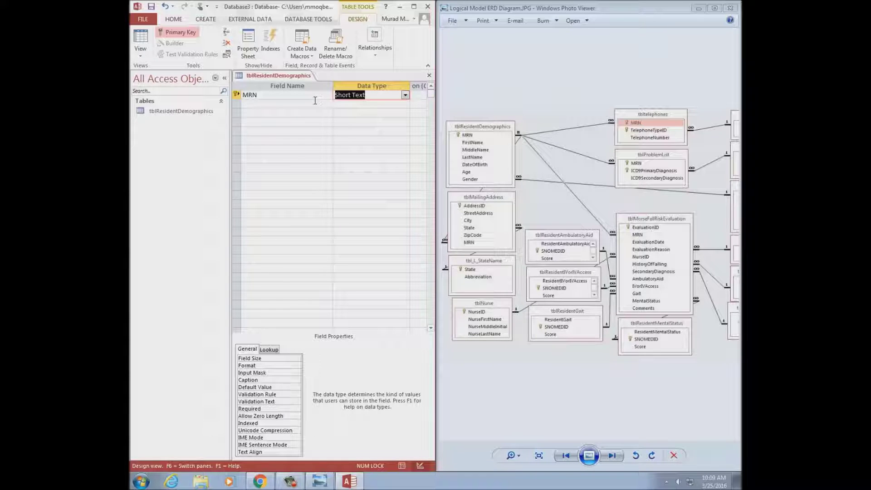
# - Set the MRN field size to 6 in the maximized table design, leave its description blank, and redock Access beside the diagram
pyautogui.click(414, 7)
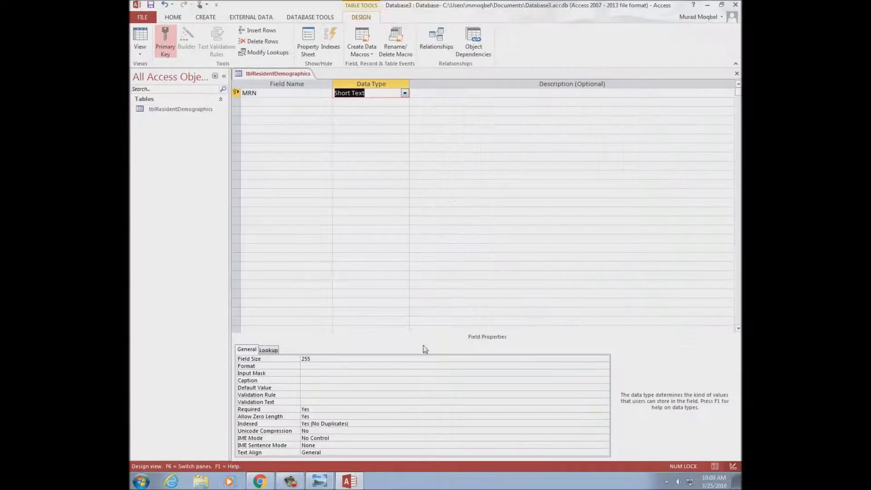
pyautogui.click(313, 358)
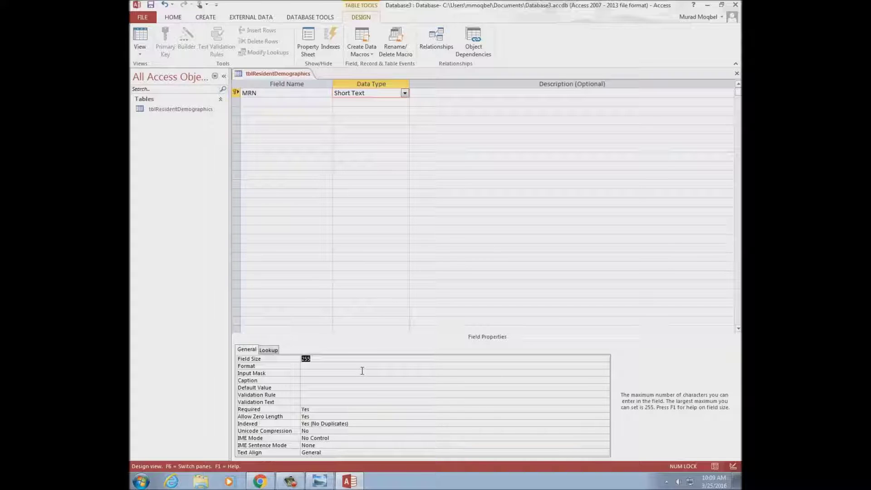
pyautogui.write('6')
pyautogui.moveTo(556, 10); pyautogui.dragTo(131, 10)
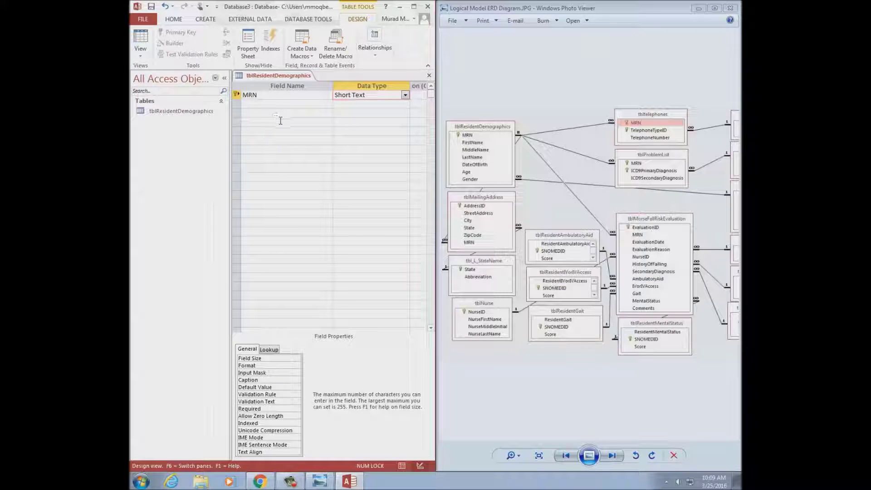
pyautogui.click(413, 6)
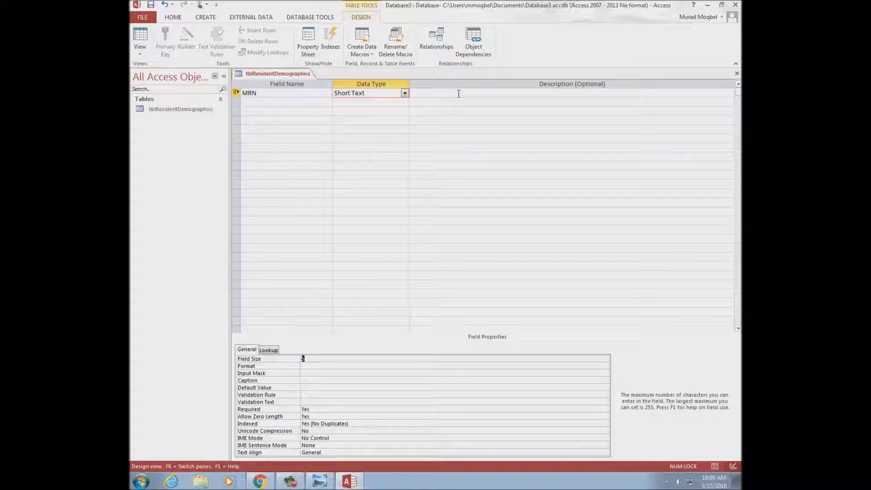
pyautogui.click(436, 92)
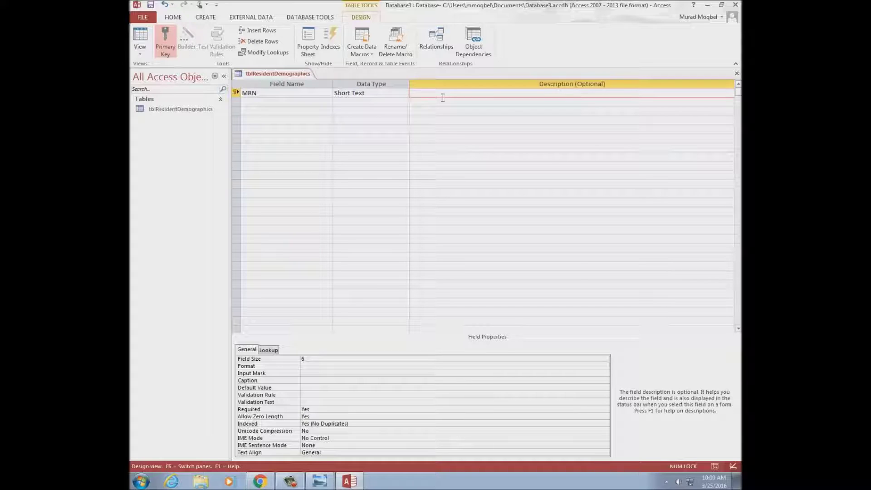
pyautogui.moveTo(566, 6); pyautogui.dragTo(131, 4)
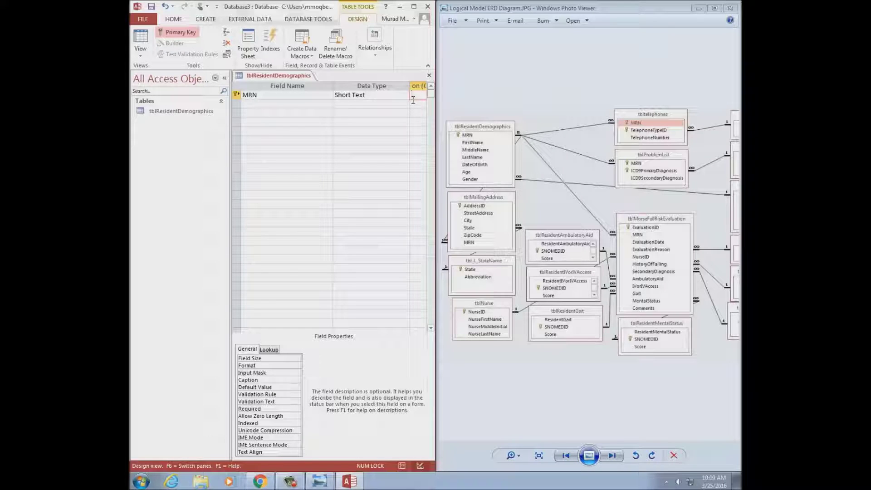
# - Add a FirstName field with the Short Text data type below MRN, keeping Access docked beside the diagram
pyautogui.press('Tab')
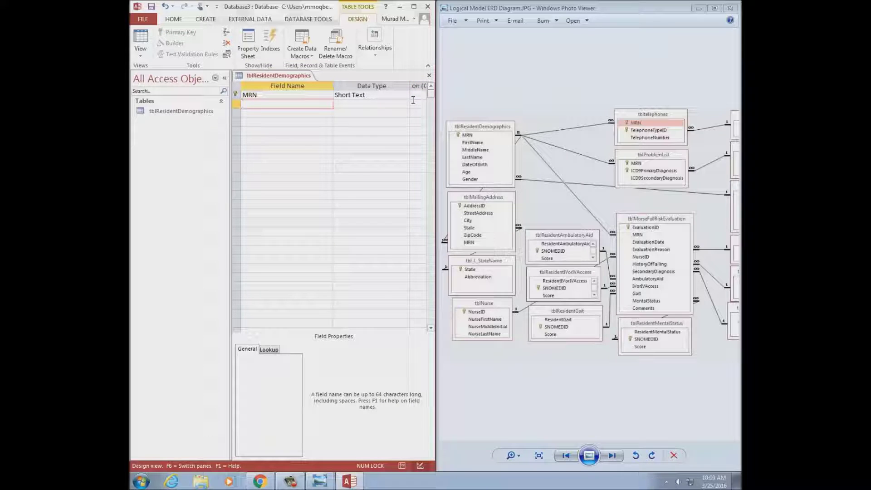
pyautogui.write('FirstName')
pyautogui.press('Tab')
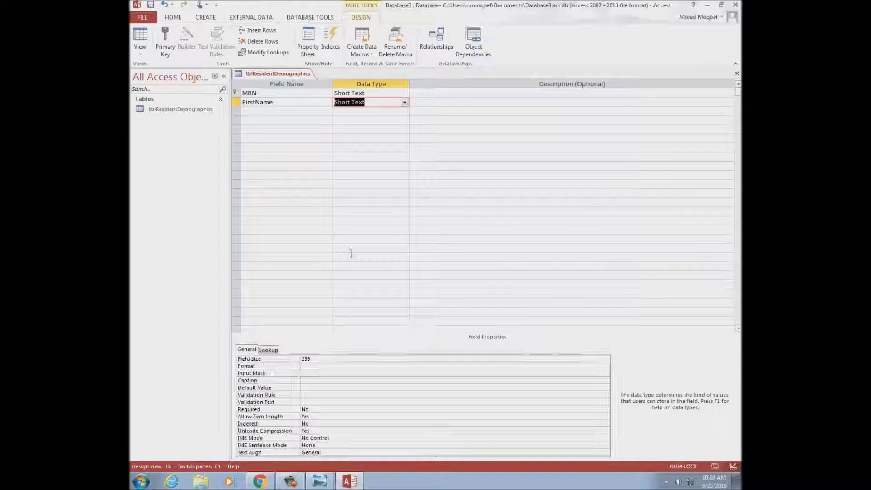
pyautogui.click(413, 7)
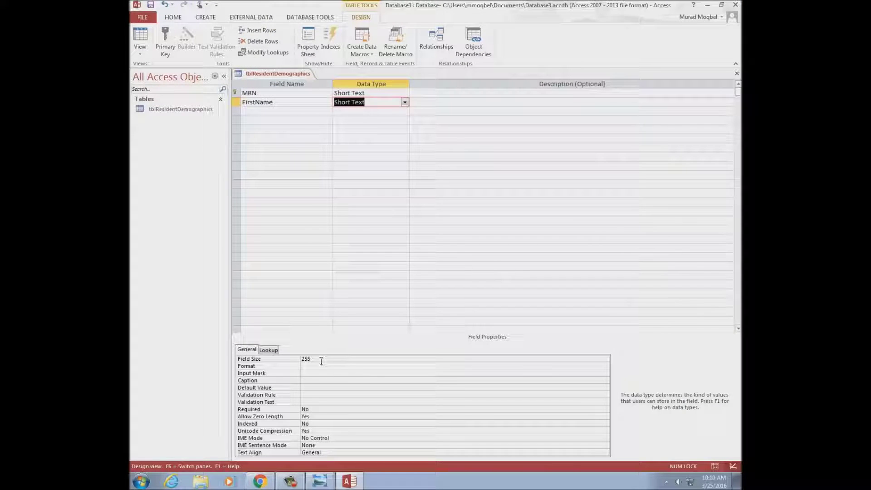
pyautogui.moveTo(633, 5); pyautogui.dragTo(132, 10)
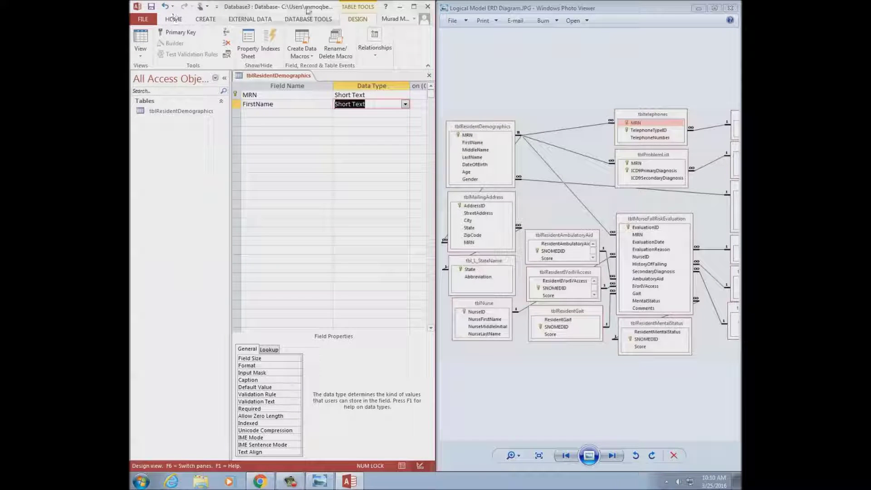
# - Add MiddleInitial and LastName fields with the Short Text data type below FirstName
pyautogui.click(282, 114)
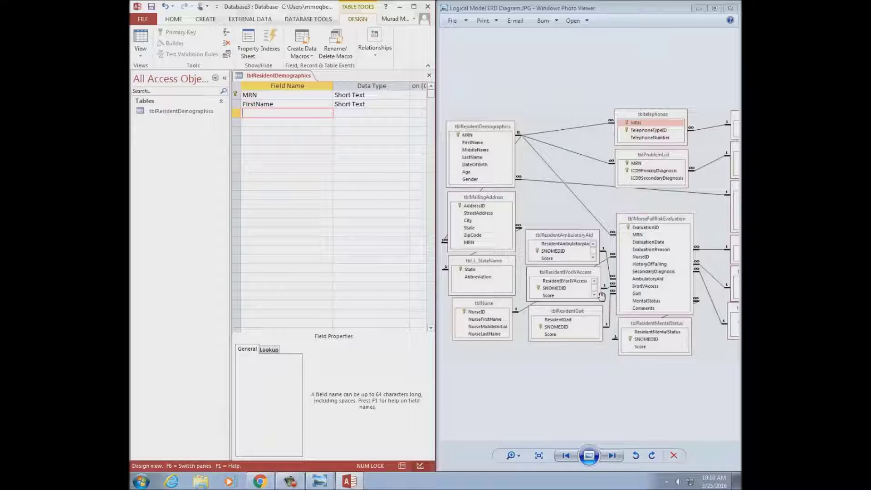
pyautogui.write('MiddleInitial')
pyautogui.press('Tab')
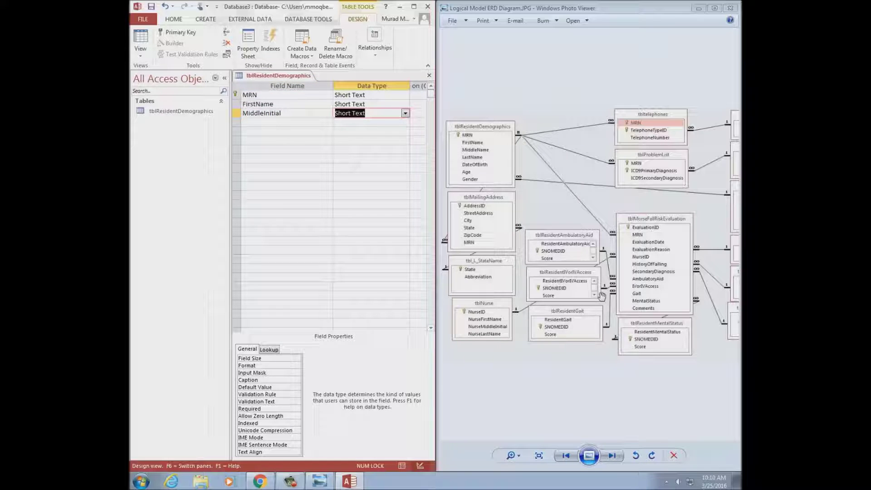
pyautogui.press('Tab')
pyautogui.press('Tab')
pyautogui.write('L')
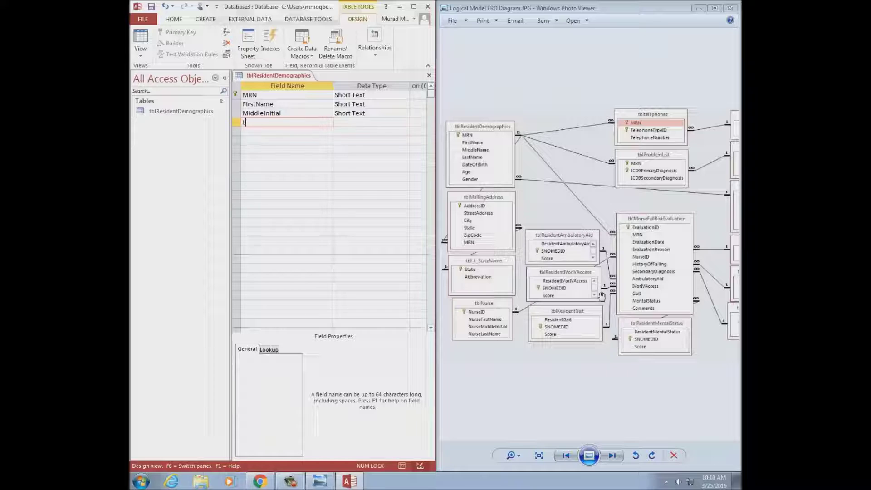
pyautogui.write('astName')
pyautogui.press('Tab')
pyautogui.press('Tab')
pyautogui.press('Tab')
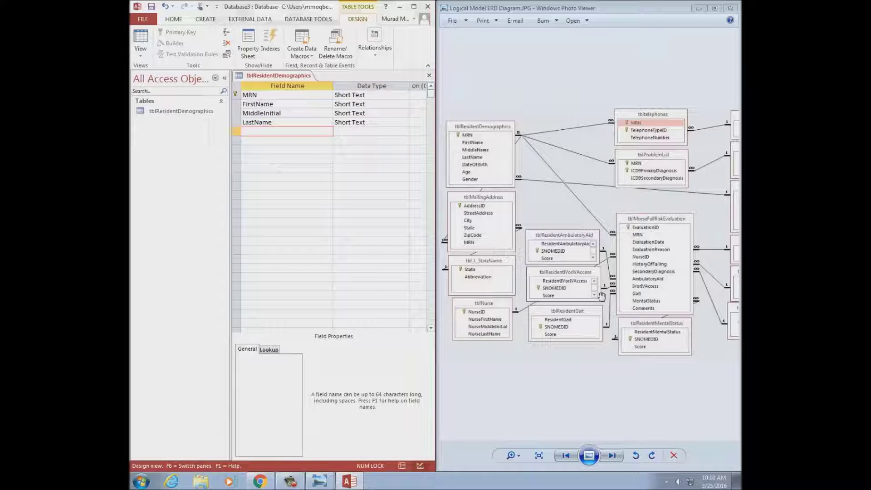
# - Add a DateOfBirth field below LastName and set its data type to Date/Time
pyautogui.write('DateOfBirth')
pyautogui.press('Tab')
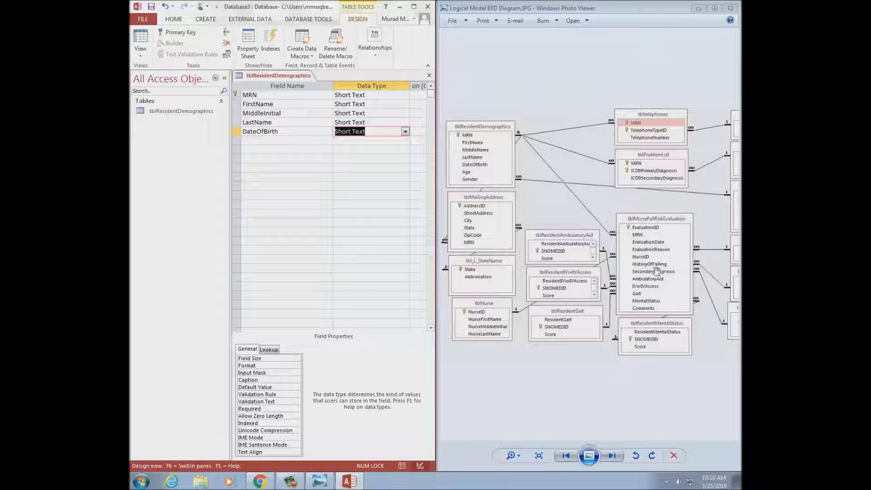
pyautogui.click(414, 6)
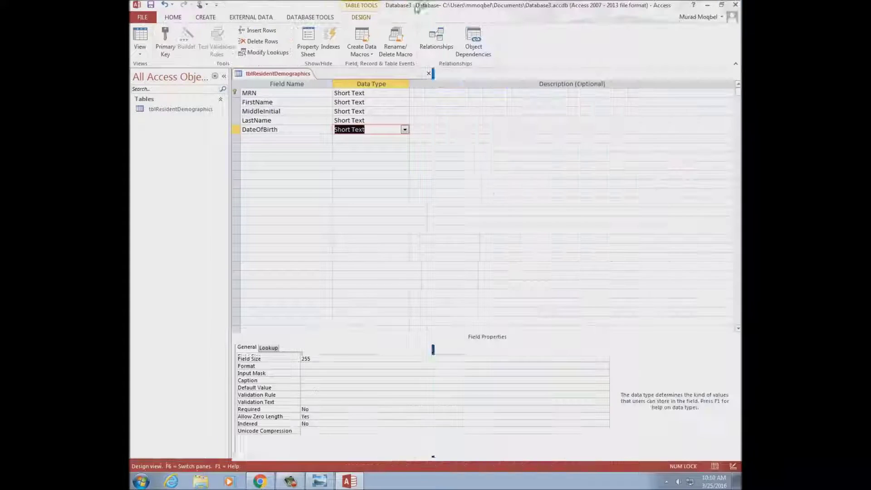
pyautogui.click(404, 129)
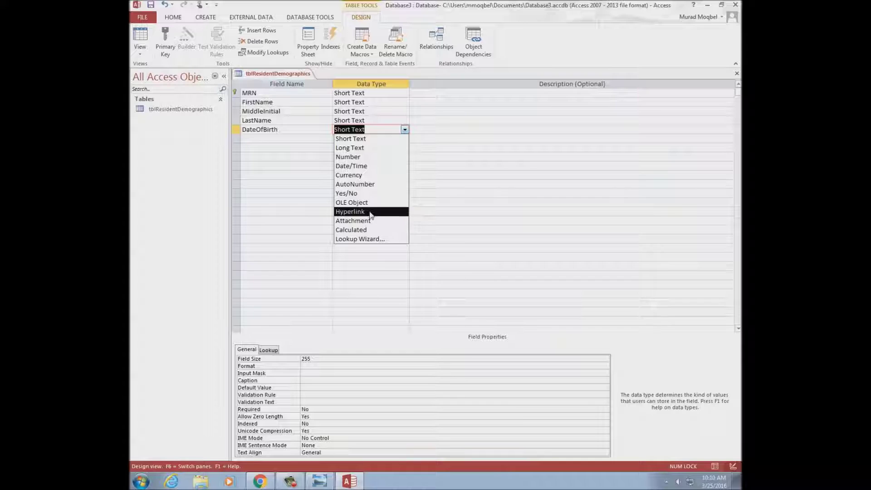
pyautogui.click(360, 166)
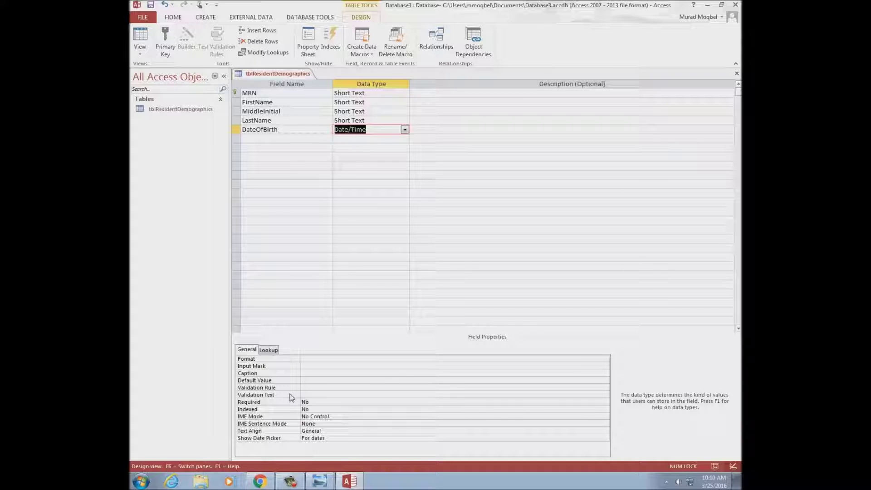
# - Give the DateOfBirth field a Short Date input mask with the Input Mask Wizard, keeping the wizard's default settings
pyautogui.click(305, 366)
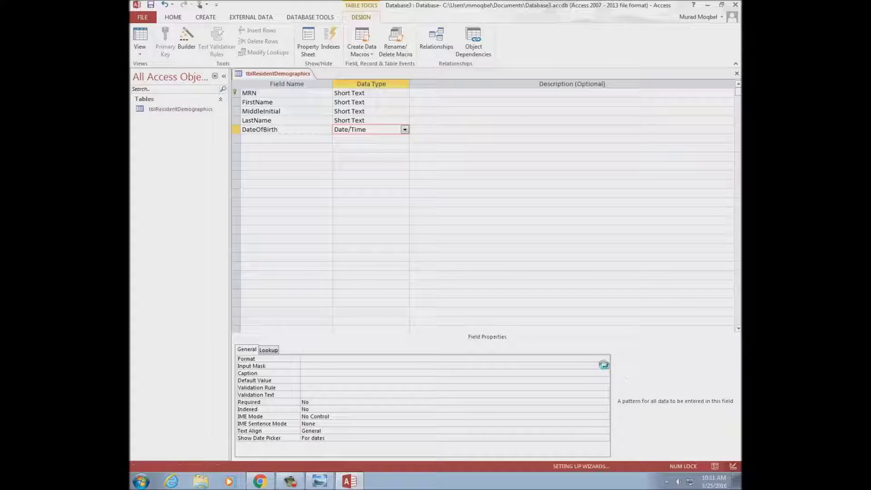
pyautogui.click(604, 365)
pyautogui.click(425, 269)
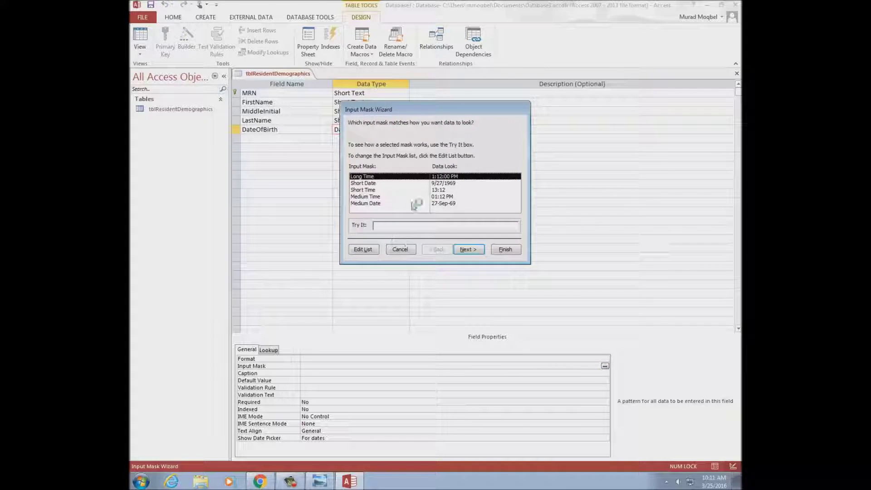
pyautogui.click(388, 185)
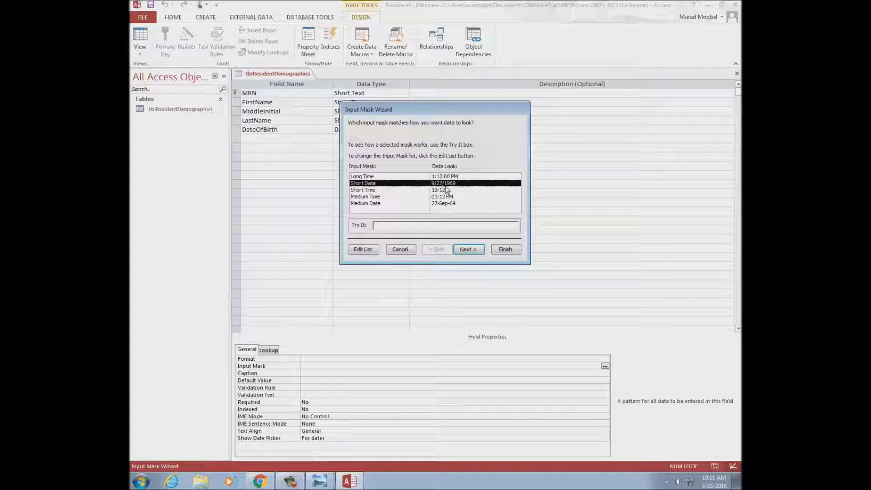
pyautogui.click(465, 250)
pyautogui.click(465, 249)
pyautogui.click(505, 249)
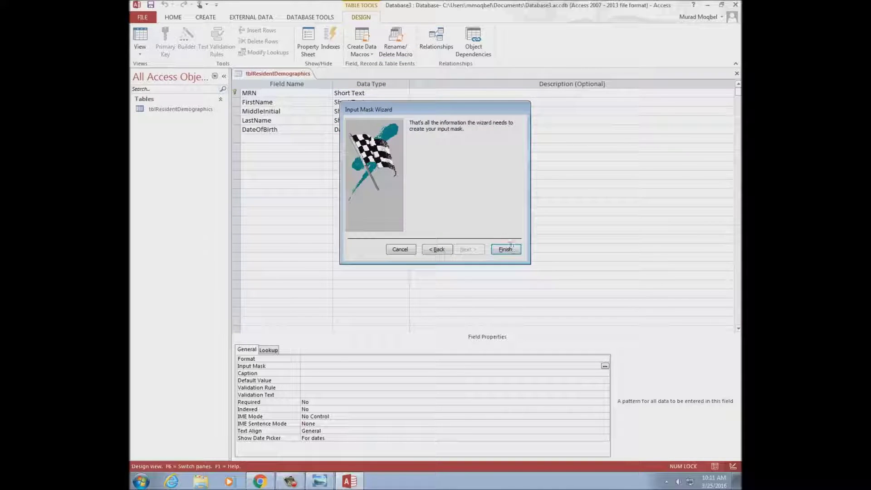
# - Add a Gender field with the Short Text data type below DateOfBirth, working beside the diagram
pyautogui.click(297, 140)
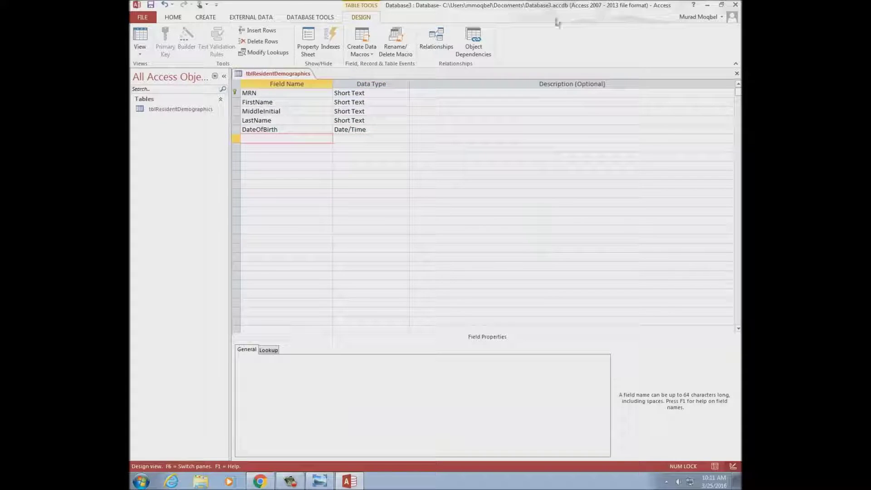
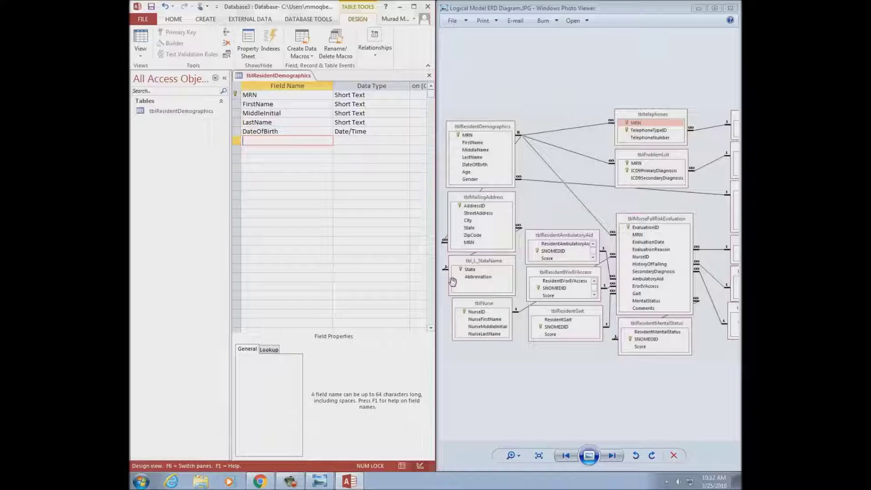
pyautogui.write('Gender')
pyautogui.press('Tab')
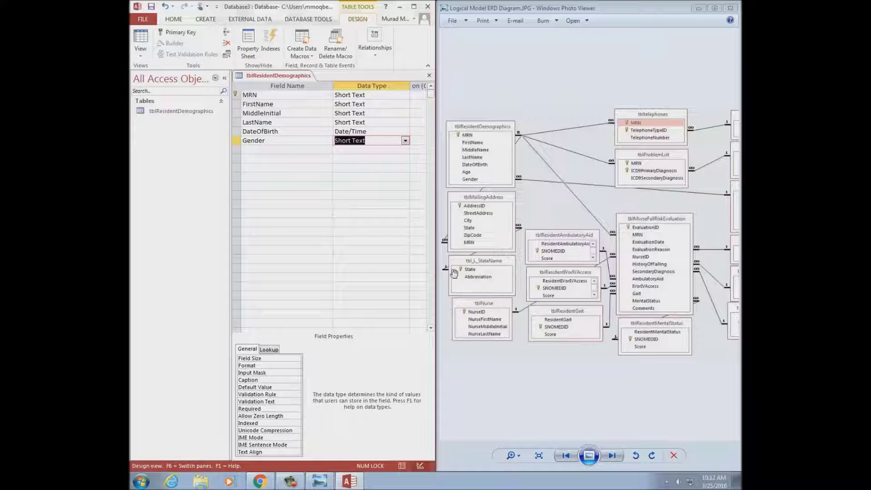
pyautogui.click(370, 142)
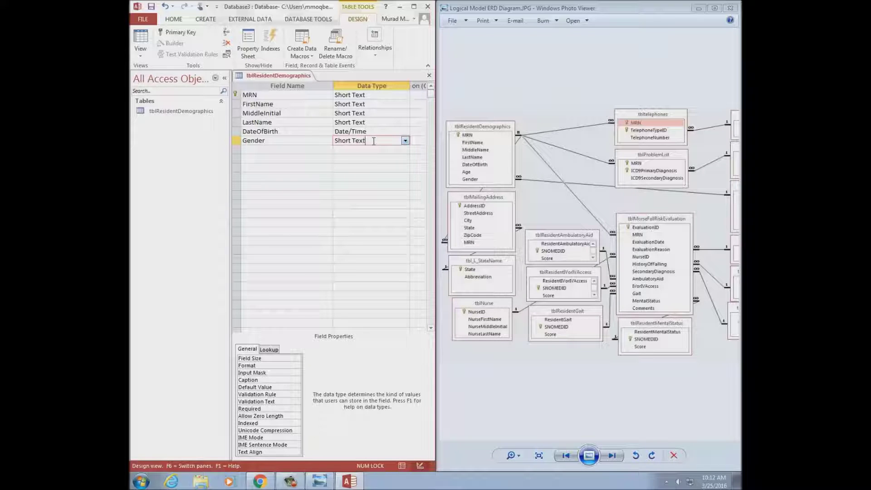
# - Save the tblResidentDemographics table design and close the table
pyautogui.rightClick(278, 76)
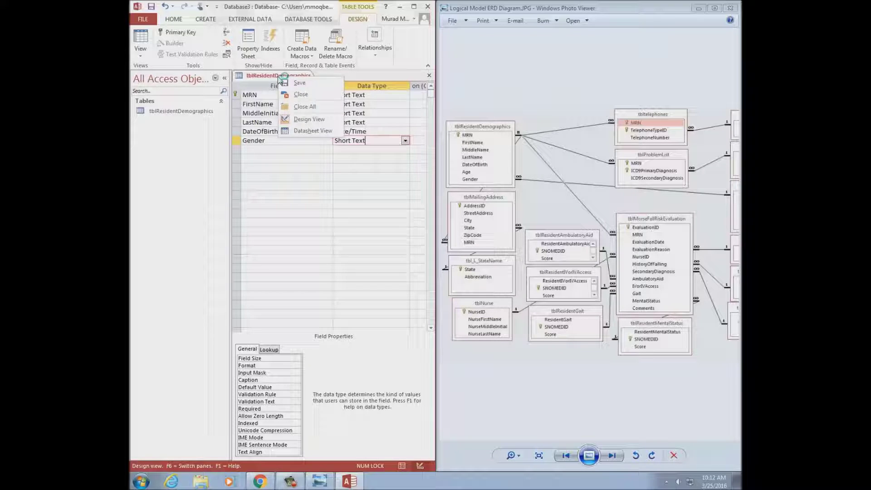
pyautogui.click(301, 83)
pyautogui.rightClick(294, 76)
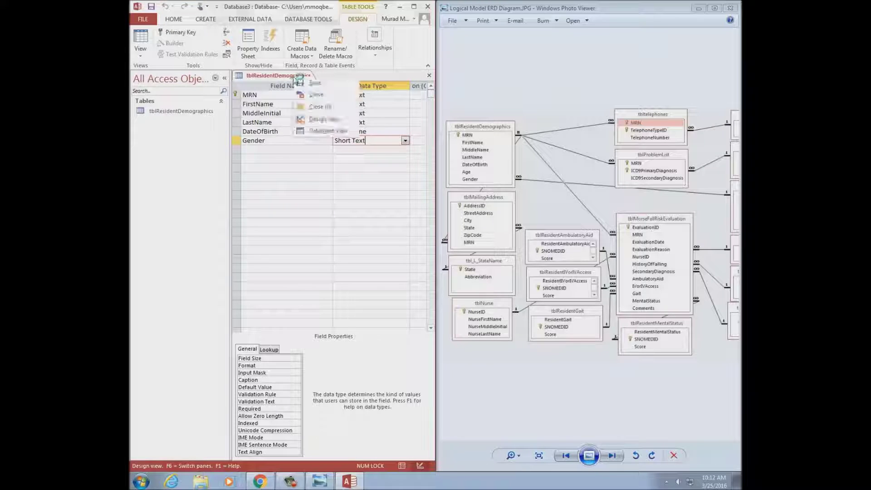
pyautogui.click(314, 95)
# - Create a new table in Design View with EvaluationID as its first field, using the AutoNumber data type
pyautogui.click(205, 19)
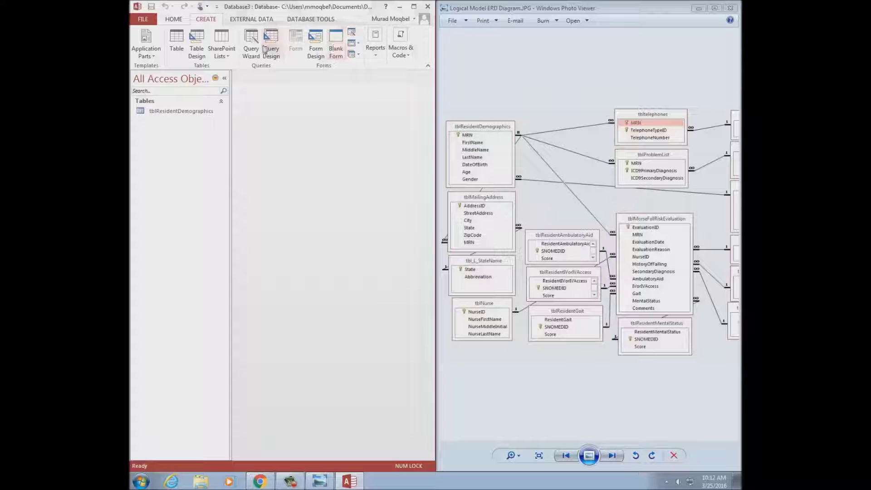
pyautogui.click(196, 43)
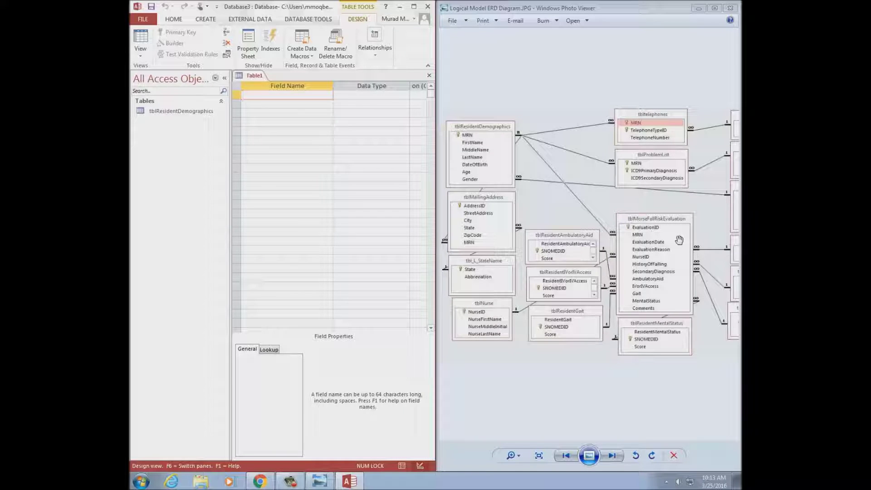
pyautogui.write('EvaluationID')
pyautogui.press('Tab')
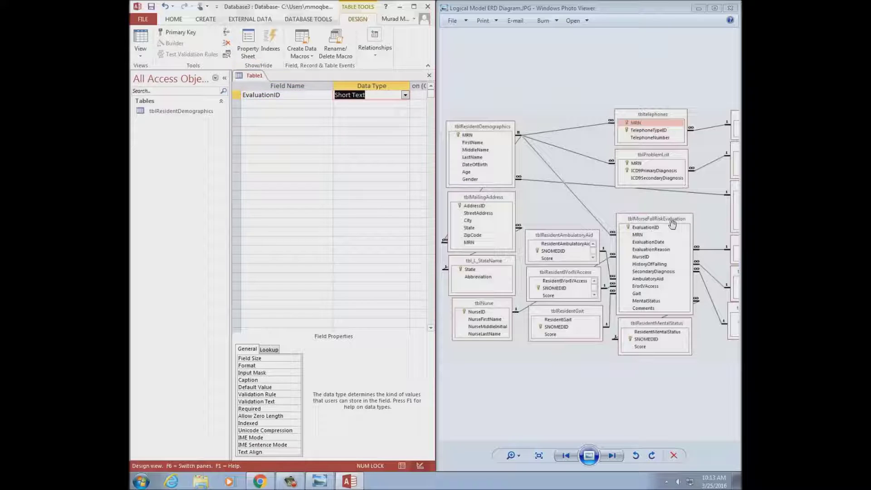
pyautogui.click(405, 95)
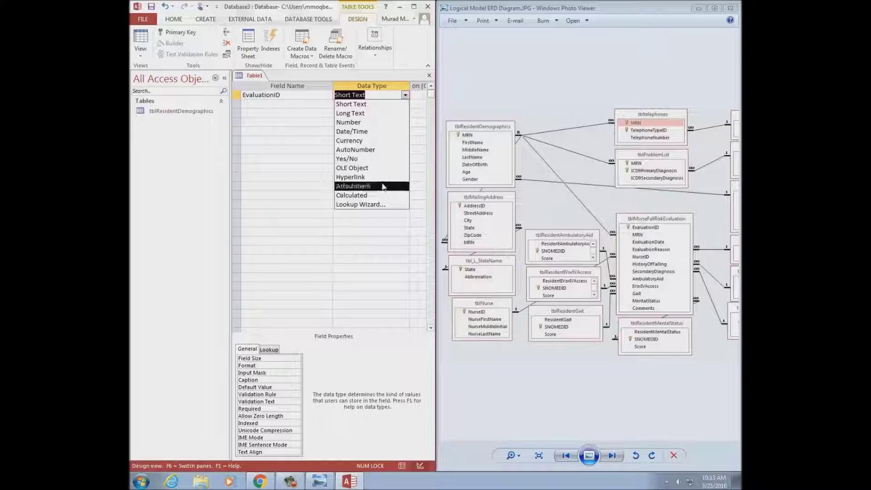
pyautogui.click(356, 149)
# - Add an MRN field with the Short Text data type below EvaluationID and set its field size to 6
pyautogui.click(286, 104)
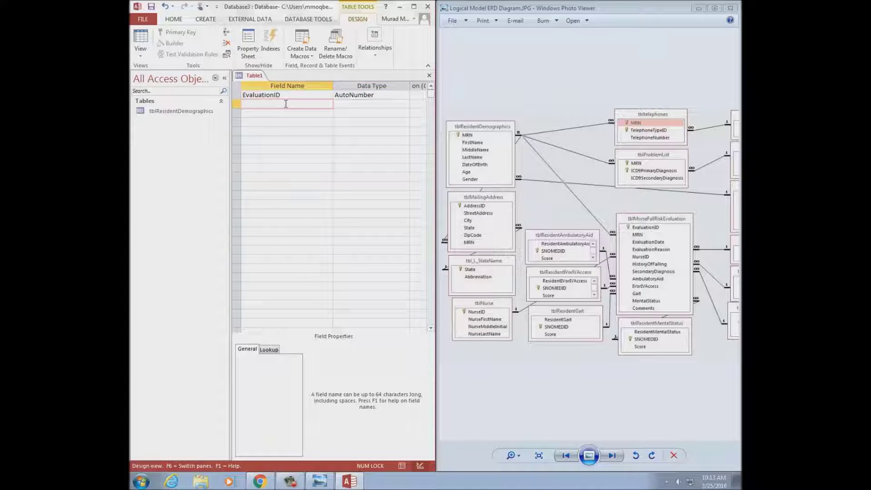
pyautogui.write('MRN')
pyautogui.press('Tab')
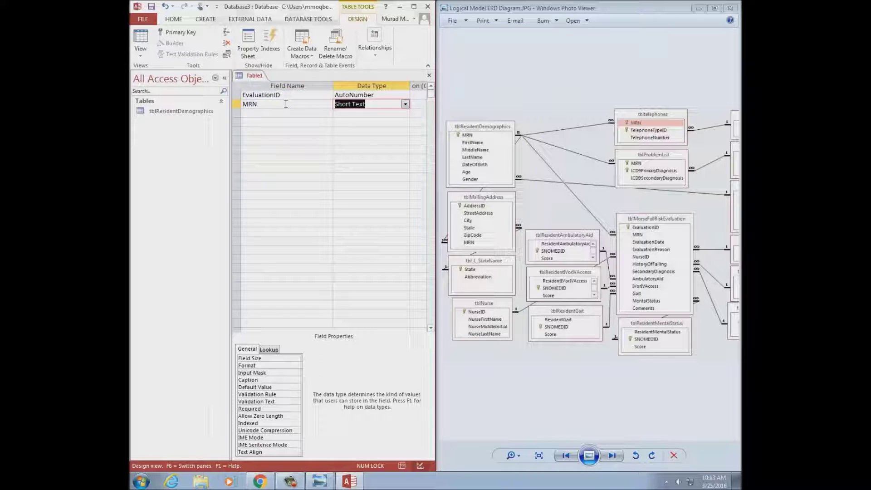
pyautogui.click(413, 7)
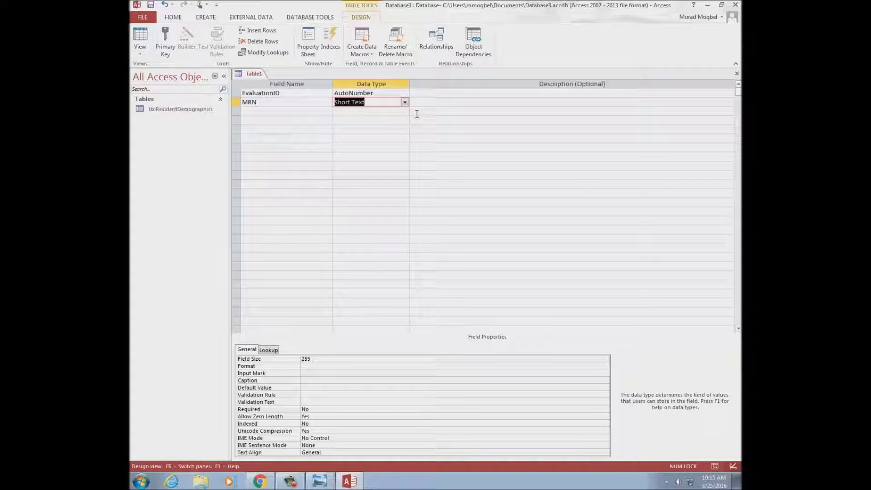
pyautogui.click(371, 103)
pyautogui.click(312, 360)
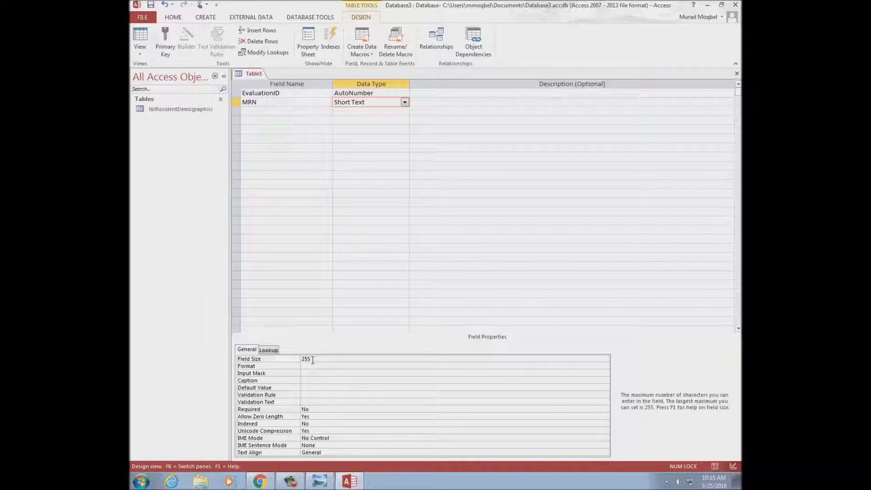
pyautogui.click(297, 360)
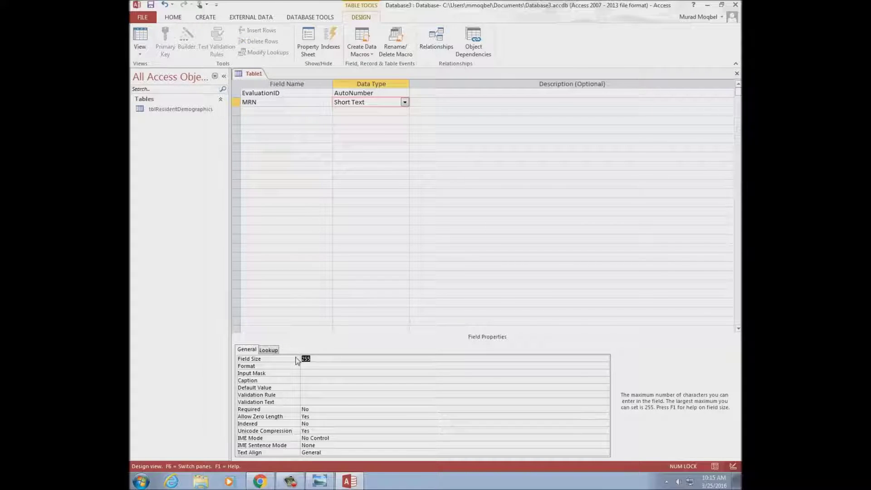
pyautogui.write('6')
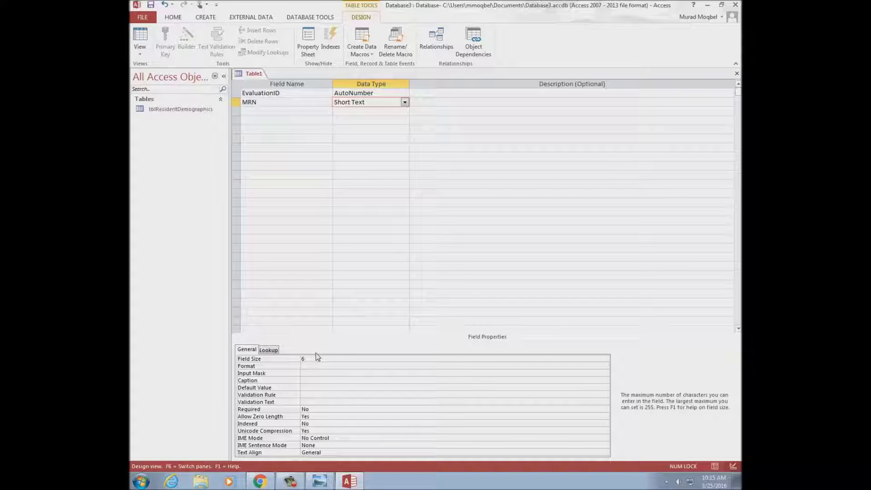
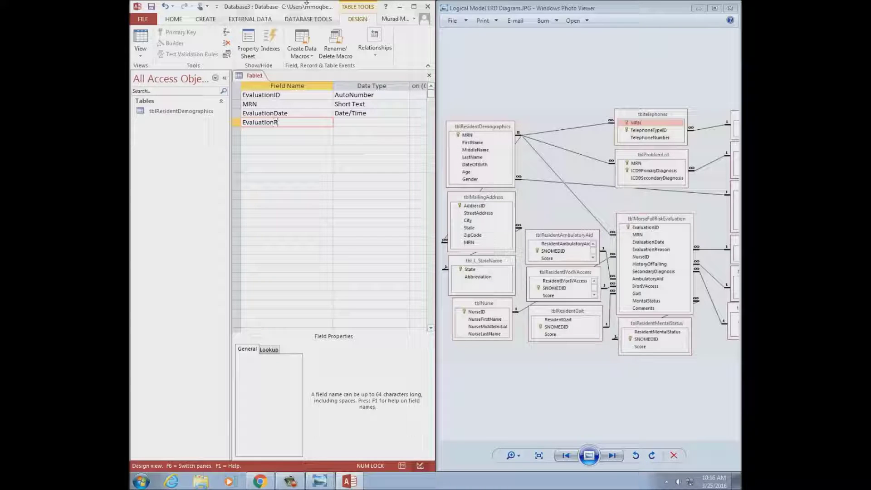
# - Add an EvaluationReason field with the Short Text data type below EvaluationDate
pyautogui.write('tionReason')
pyautogui.press('Tab')
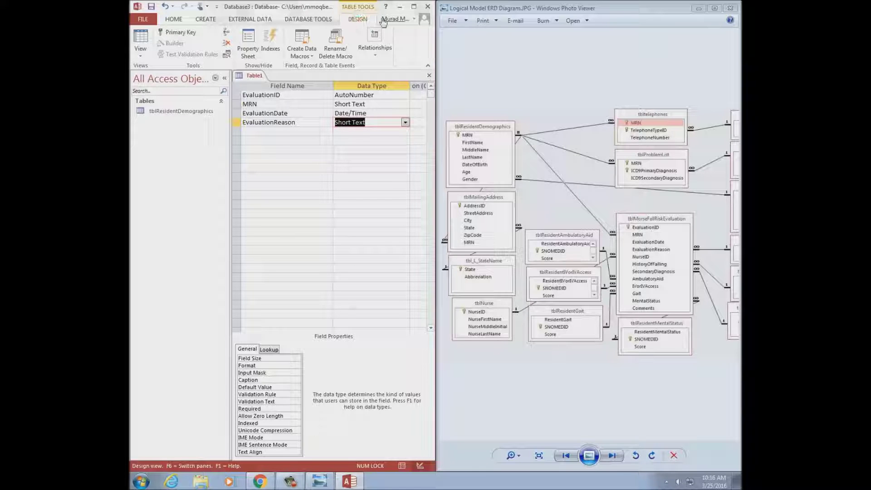
pyautogui.click(414, 8)
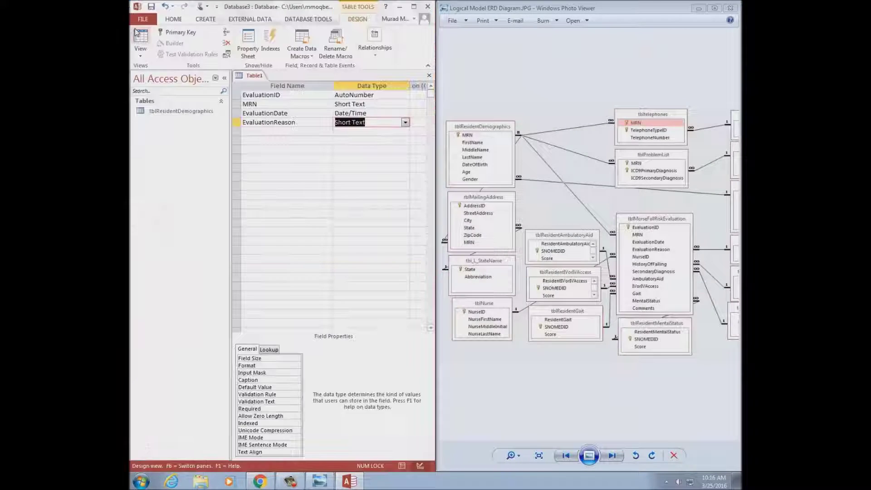
pyautogui.press('Right')
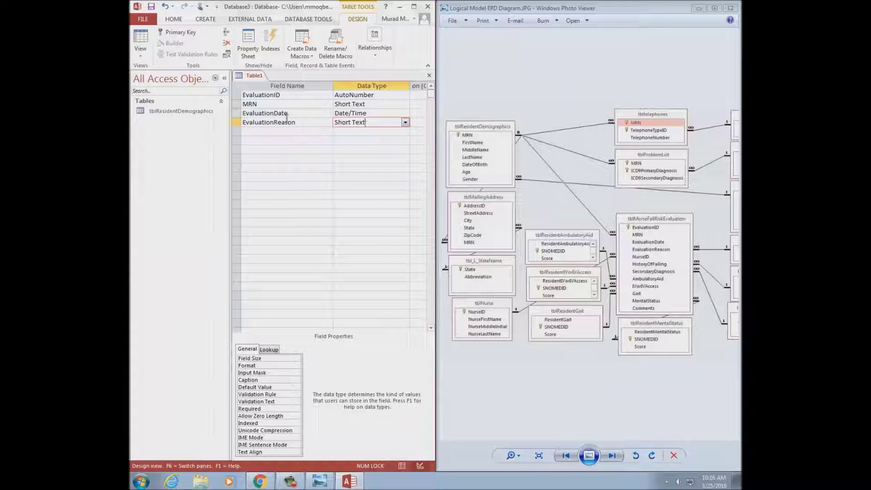
# - Save the new table as tblMorseFallRiskEvaluation and let Access create a primary key for it
pyautogui.rightClick(249, 76)
pyautogui.click(275, 88)
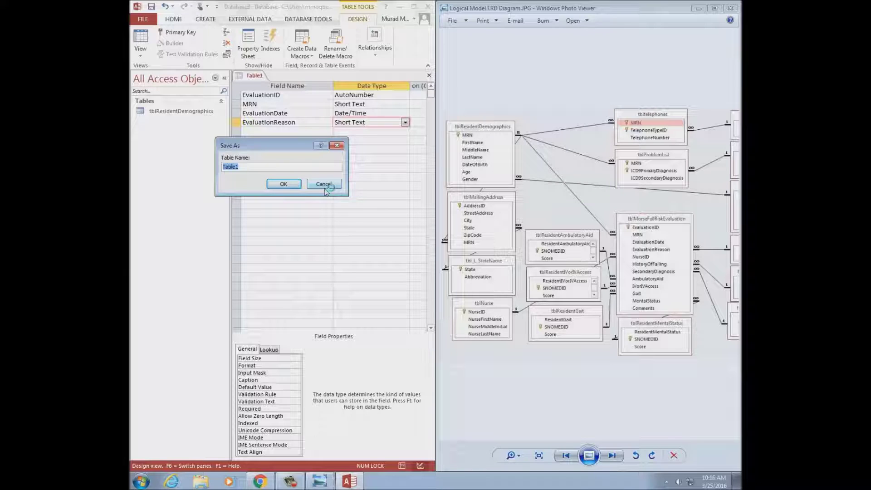
pyautogui.write('tblMorseFallRiskEvaluation')
pyautogui.click(298, 183)
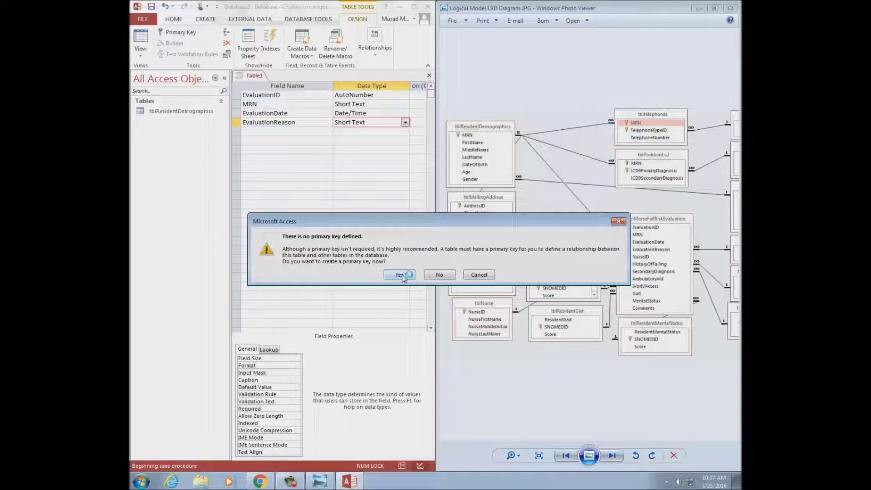
pyautogui.click(399, 274)
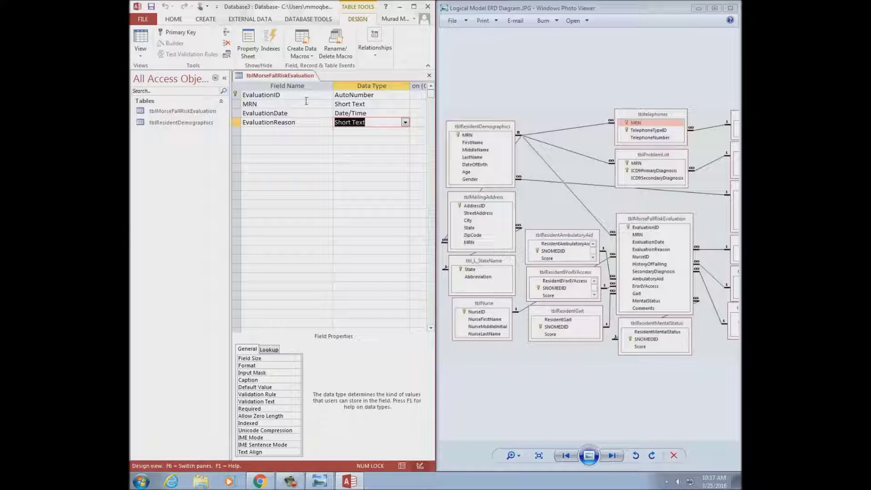
pyautogui.rightClick(278, 78)
pyautogui.press('Escape')
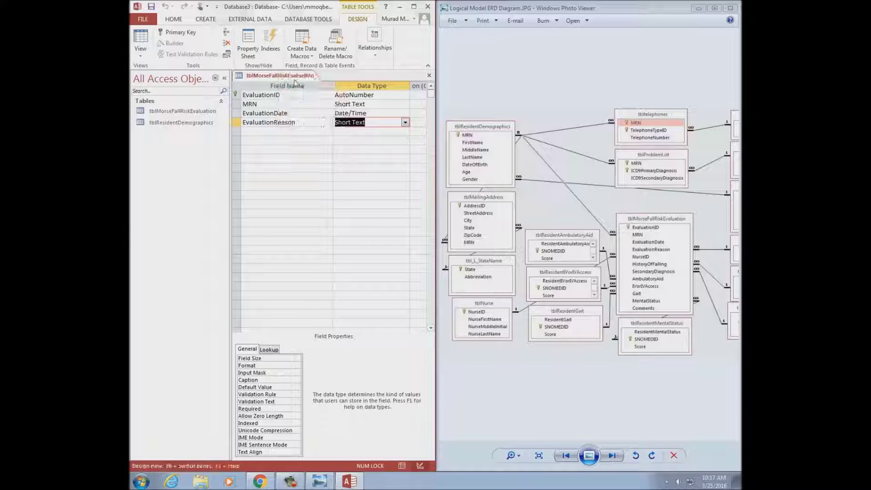
pyautogui.rightClick(279, 78)
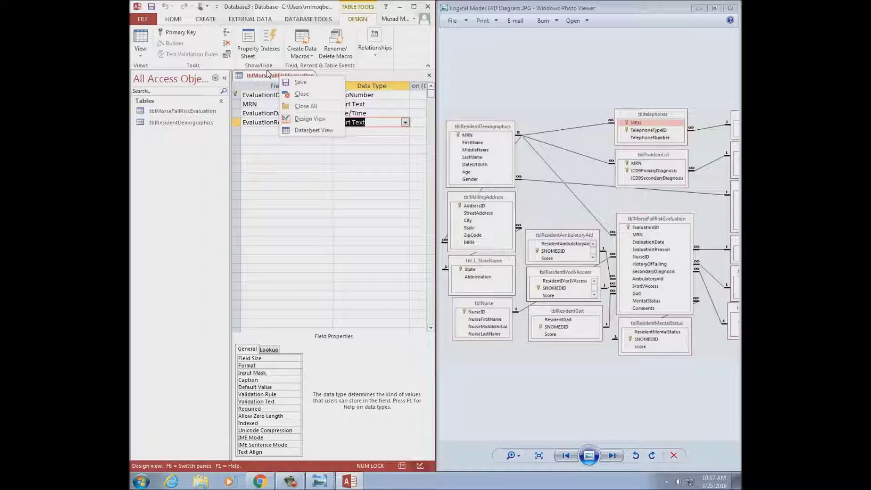
pyautogui.click(414, 7)
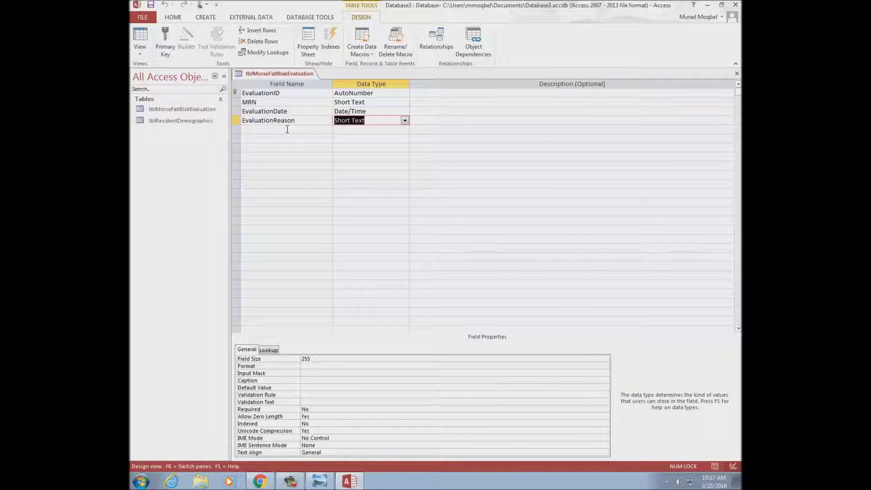
pyautogui.click(320, 481)
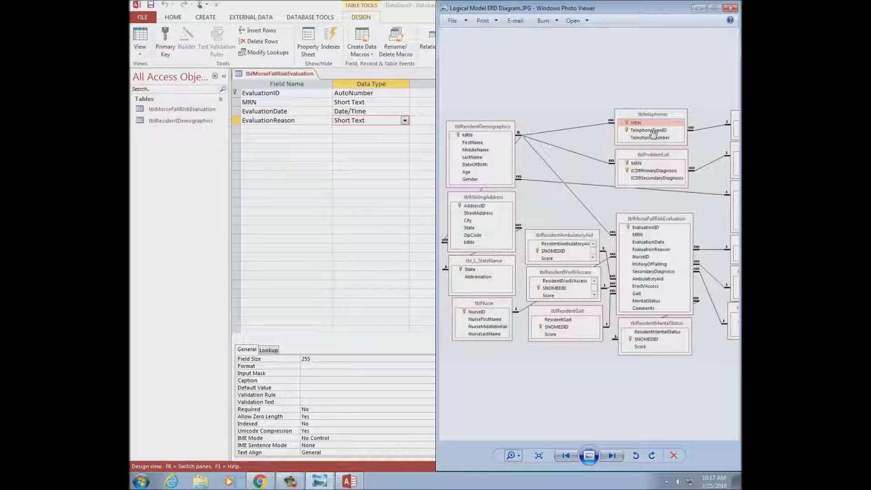
# - Set EvaluationID and MRN together as a composite primary key in tblMorseFallRiskEvaluation
pyautogui.click(236, 103)
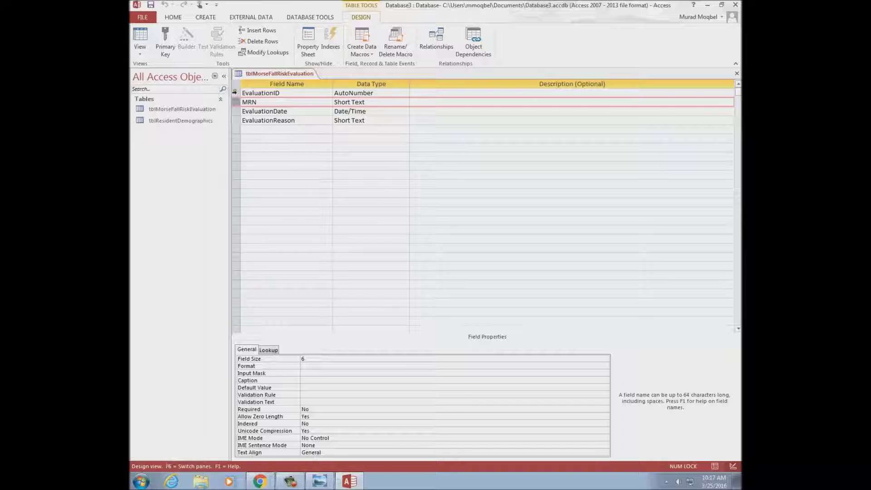
pyautogui.click(254, 93)
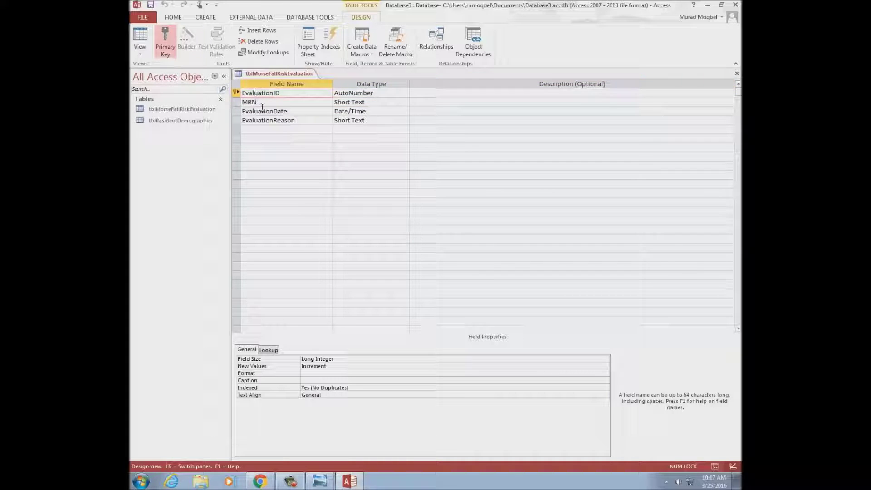
pyautogui.click(256, 102)
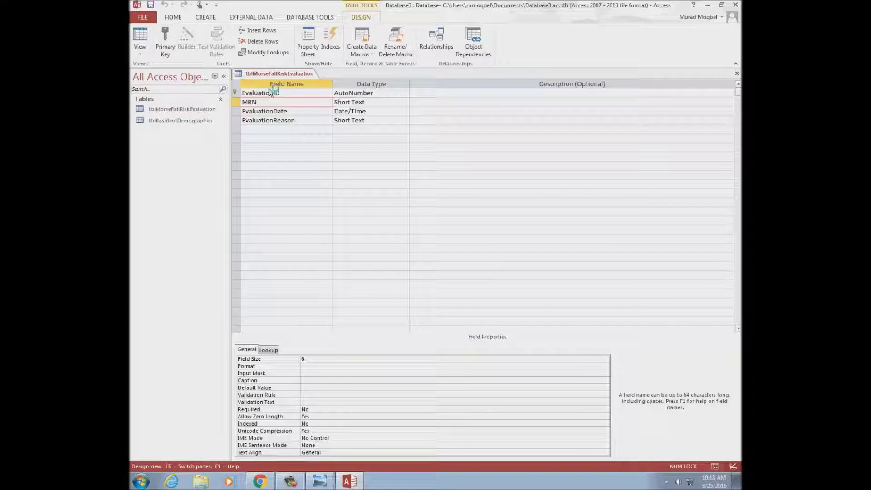
pyautogui.click(235, 102)
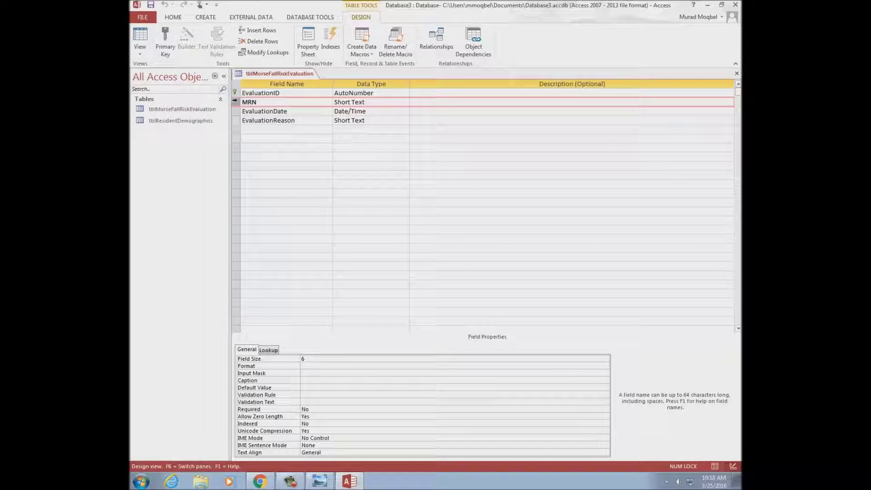
pyautogui.keyDown('ctrl'); pyautogui.click(234, 93); pyautogui.keyUp('ctrl')
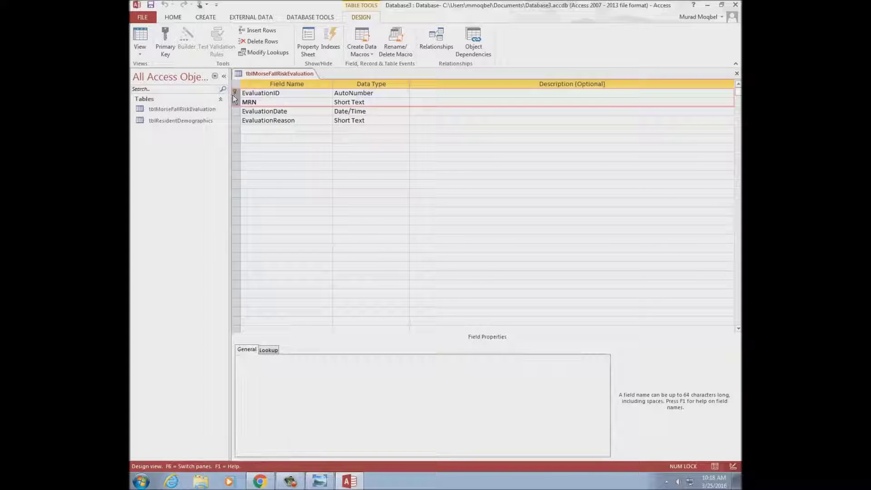
pyautogui.click(161, 38)
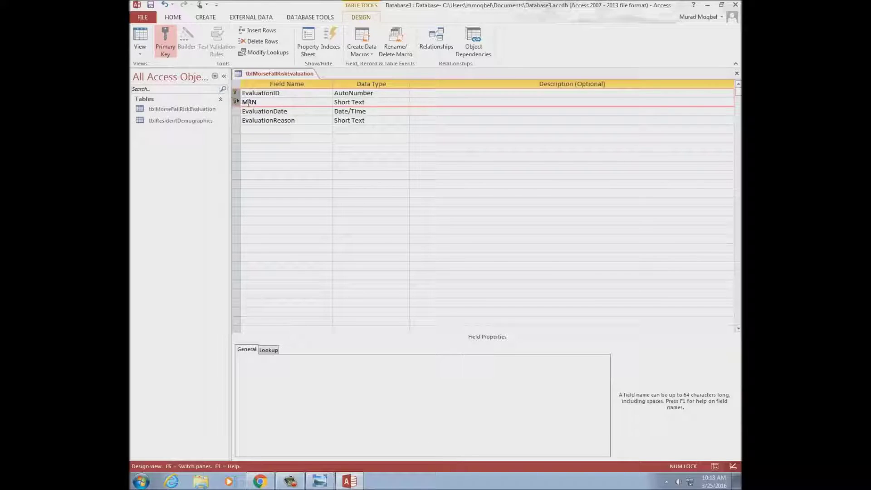
# - Clear the composite primary key and make EvaluationID alone the primary key
pyautogui.click(235, 103)
pyautogui.click(165, 38)
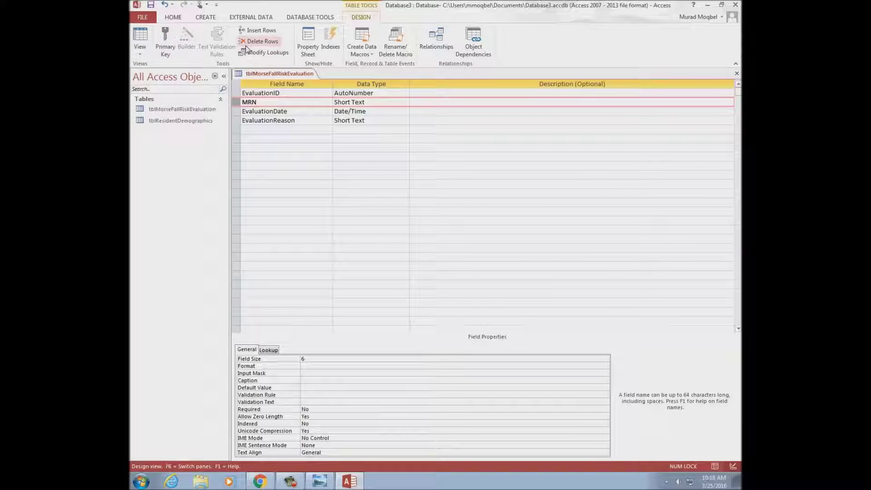
pyautogui.click(248, 93)
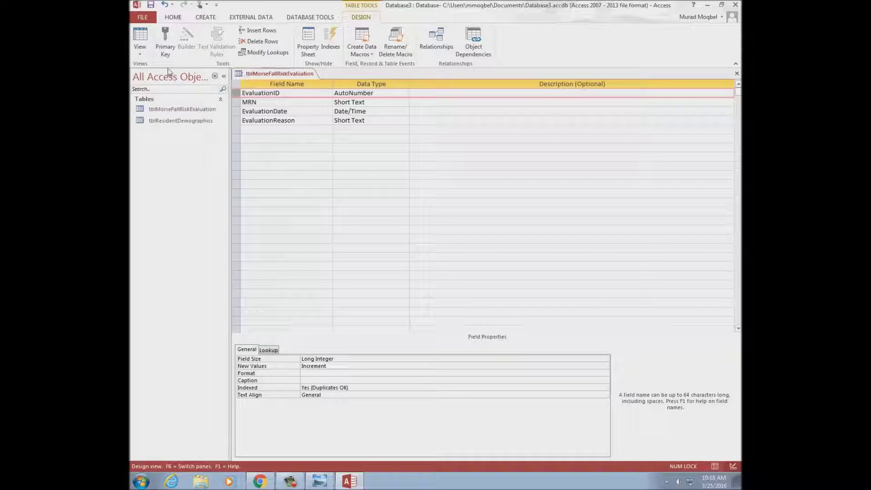
pyautogui.click(166, 45)
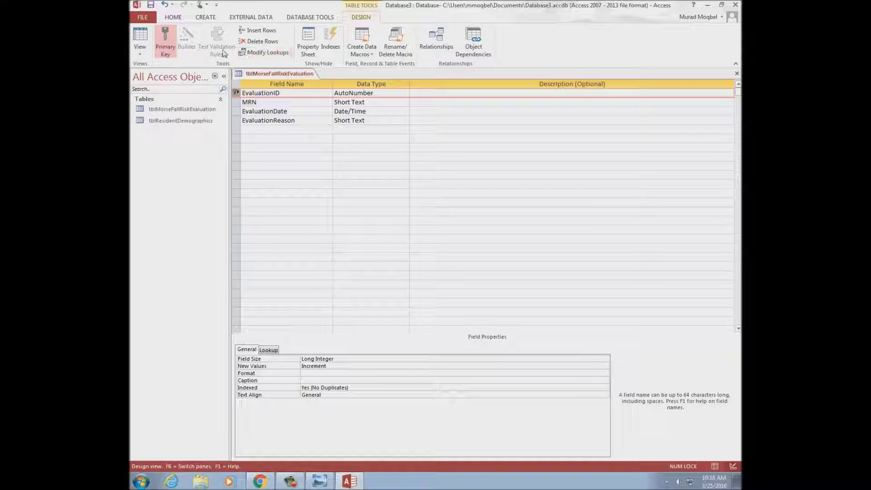
# - Save the primary key change in tblMorseFallRiskEvaluation and close the table
pyautogui.rightClick(248, 74)
pyautogui.click(270, 84)
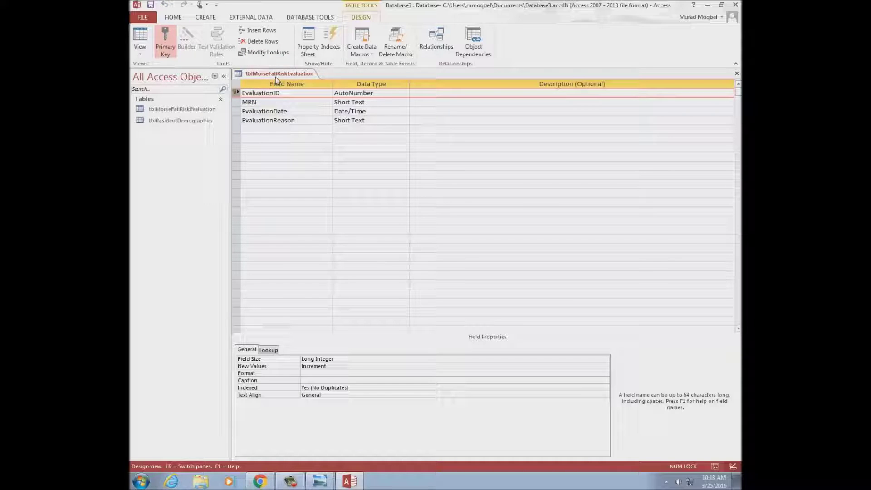
pyautogui.rightClick(276, 75)
pyautogui.click(295, 94)
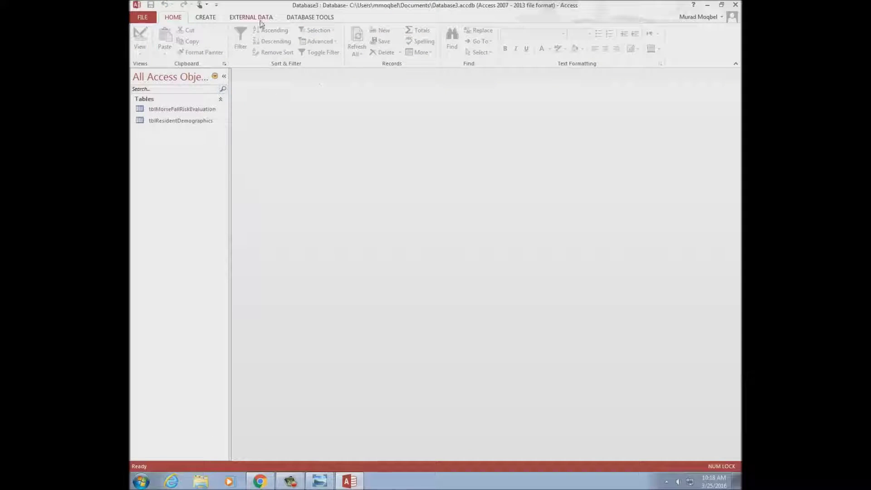
# - Create a new table in Design View and place its window beside the ERD diagram showing tblEvaluationReason
pyautogui.click(212, 18)
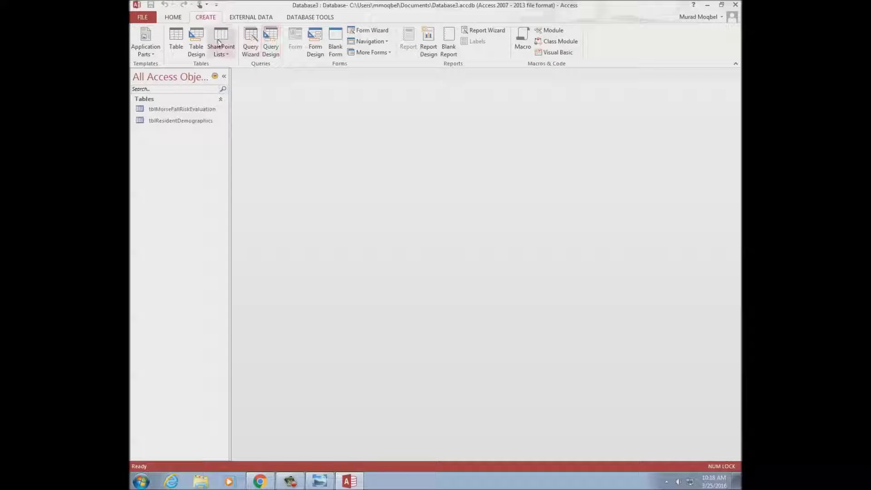
pyautogui.click(196, 41)
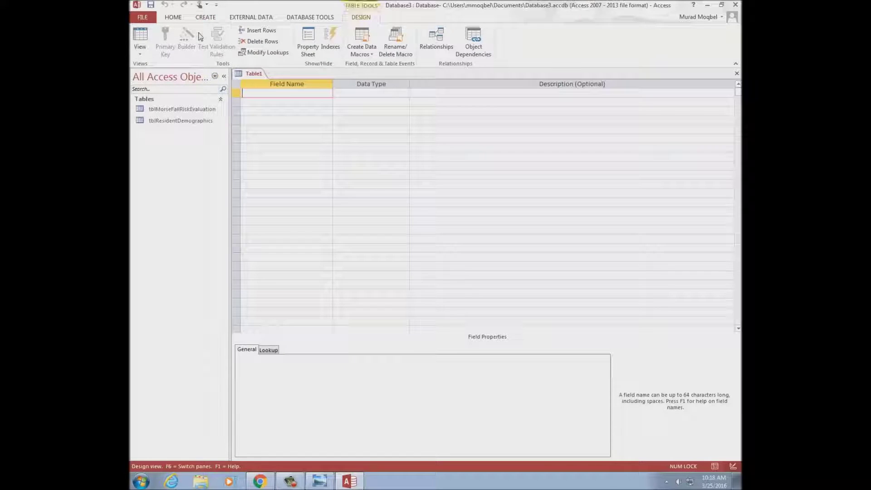
pyautogui.click(319, 481)
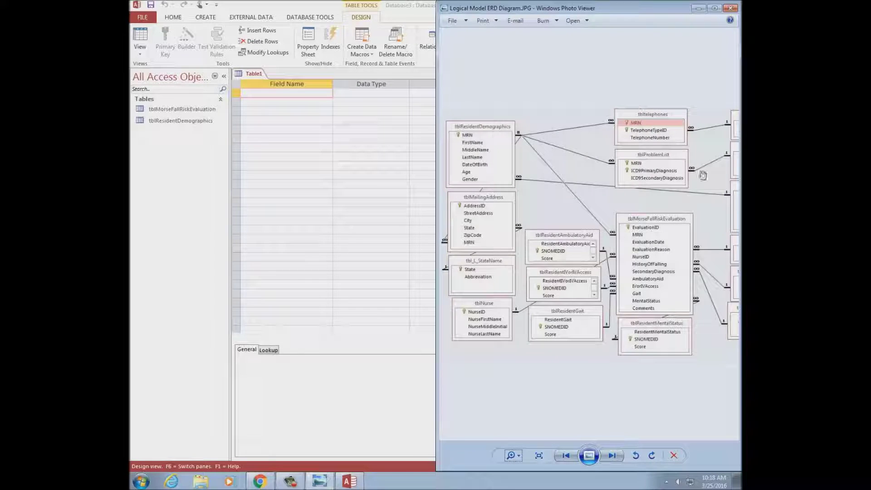
pyautogui.moveTo(630, 402); pyautogui.dragTo(549, 401)
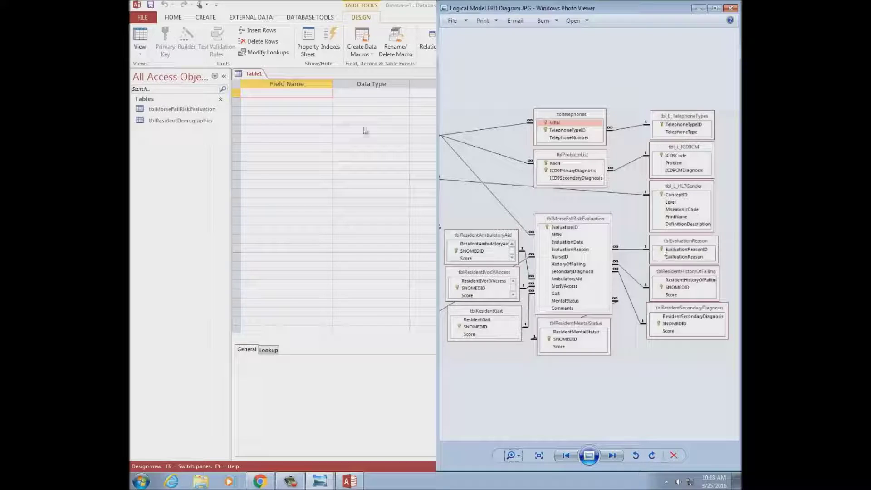
pyautogui.click(287, 93)
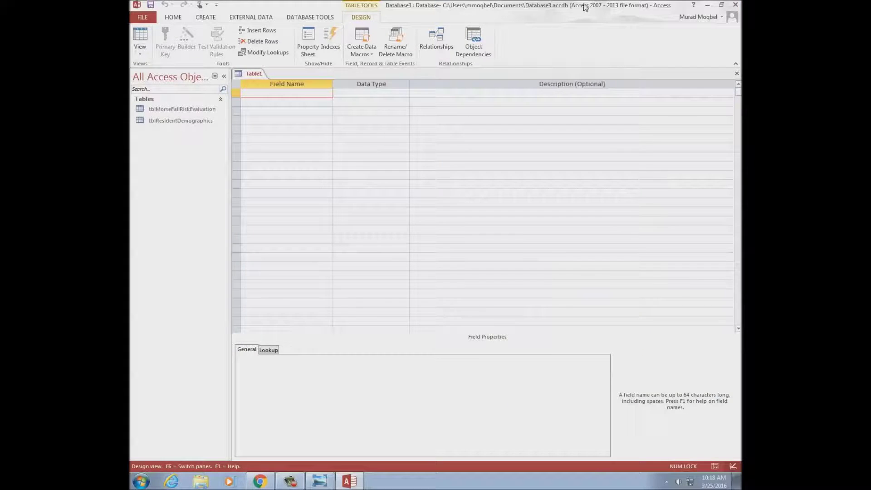
pyautogui.press('super+Left')
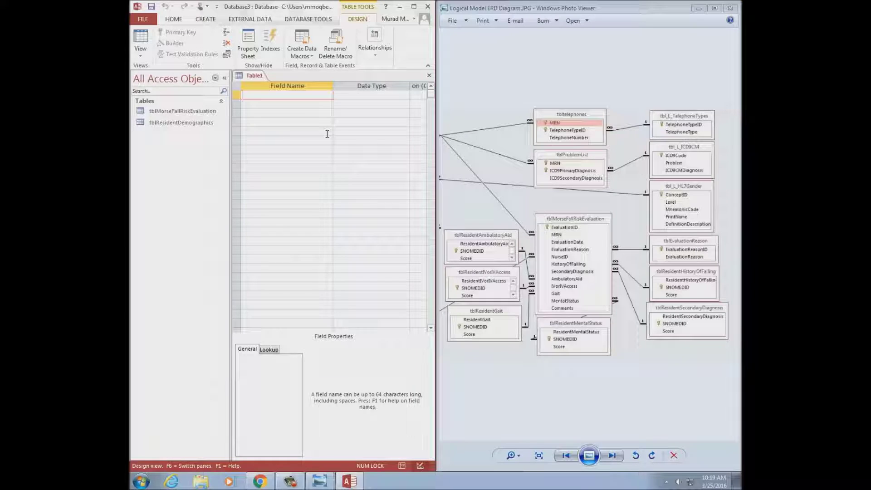
# - Open tblMorseFallRiskEvaluation in Datasheet View and widen its EvaluationReason column to fit the full field name
pyautogui.click(191, 113)
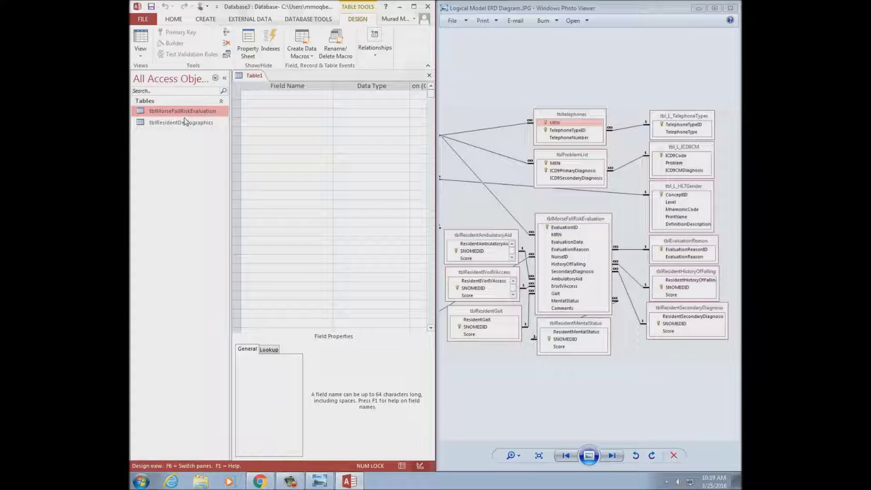
pyautogui.doubleClick(190, 112)
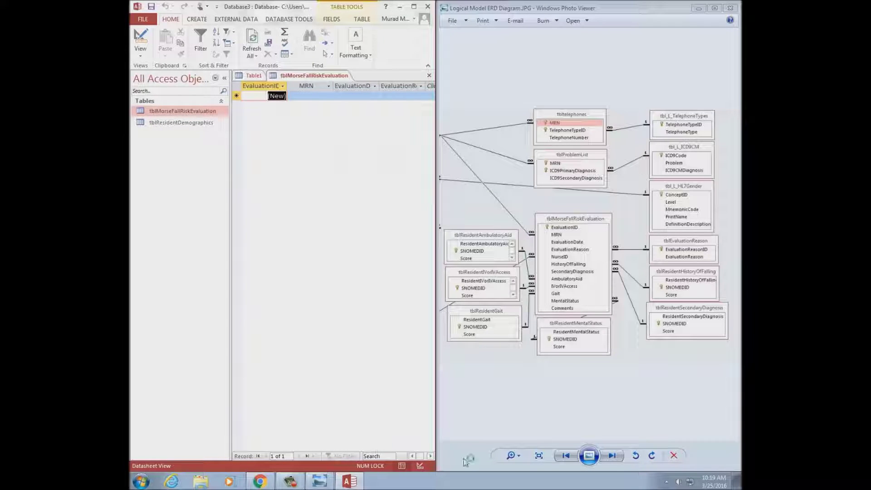
pyautogui.click(430, 456)
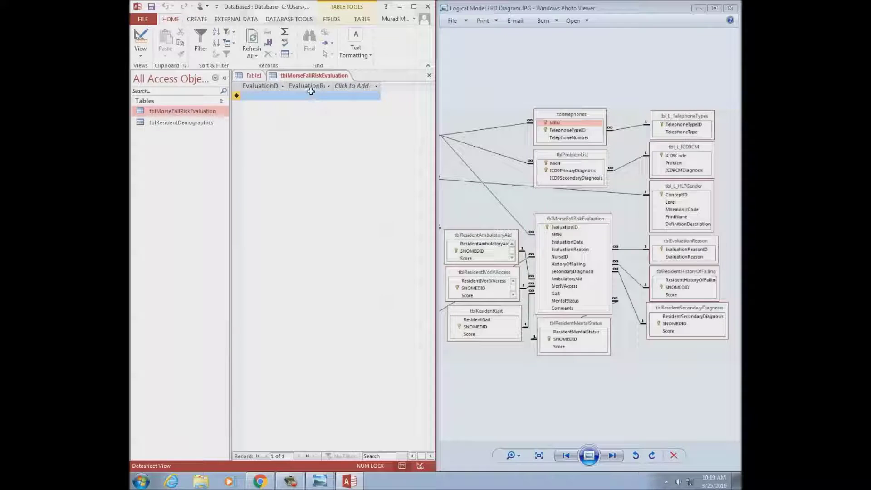
pyautogui.moveTo(333, 85); pyautogui.dragTo(358, 85)
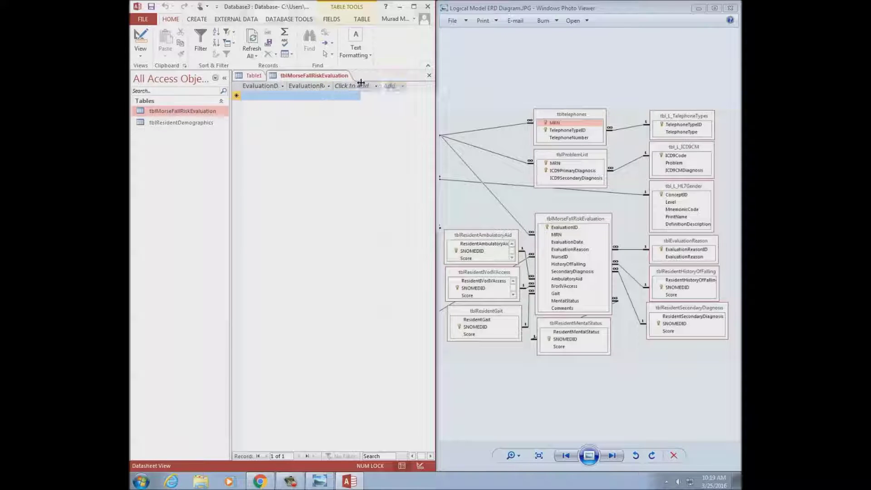
pyautogui.click(368, 85)
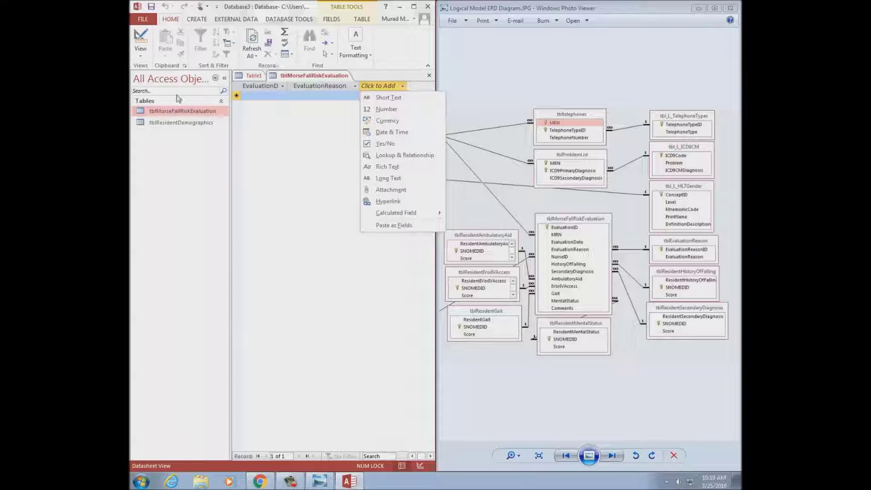
pyautogui.click(182, 113)
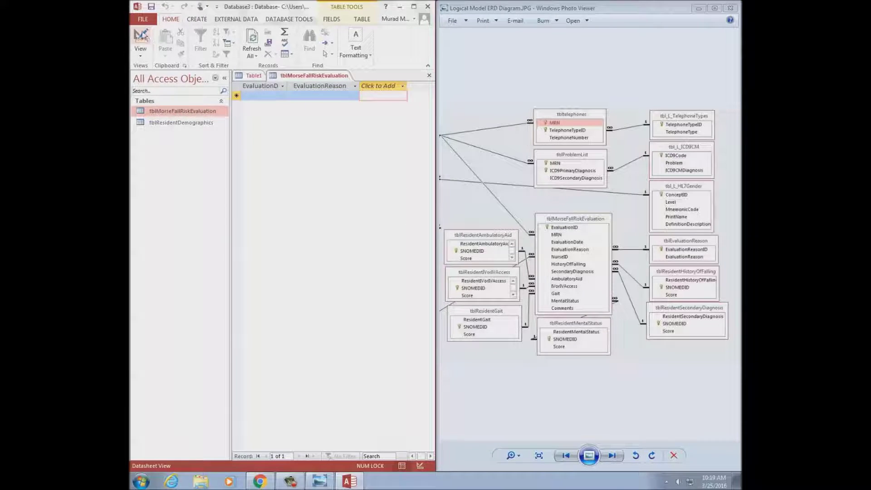
# - Switch tblMorseFallRiskEvaluation to Design View and rename the EvaluationReason field to EvaluationReasonID
pyautogui.click(141, 39)
pyautogui.click(296, 122)
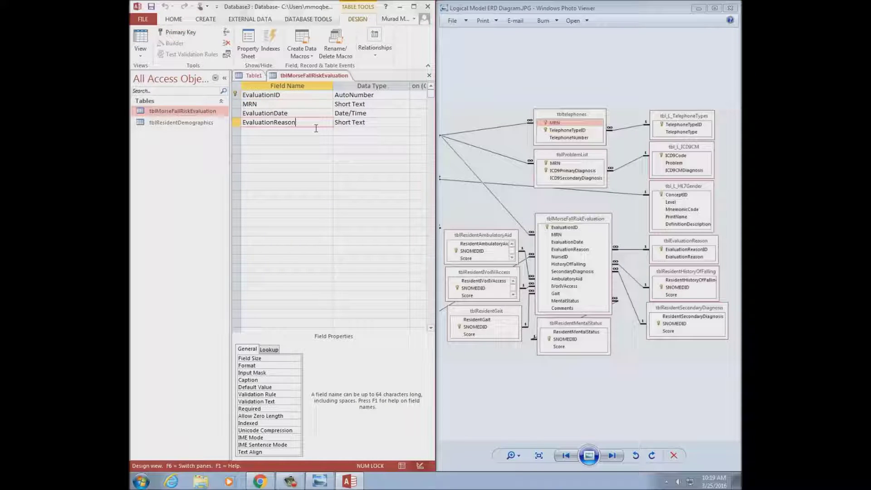
pyautogui.click(367, 55)
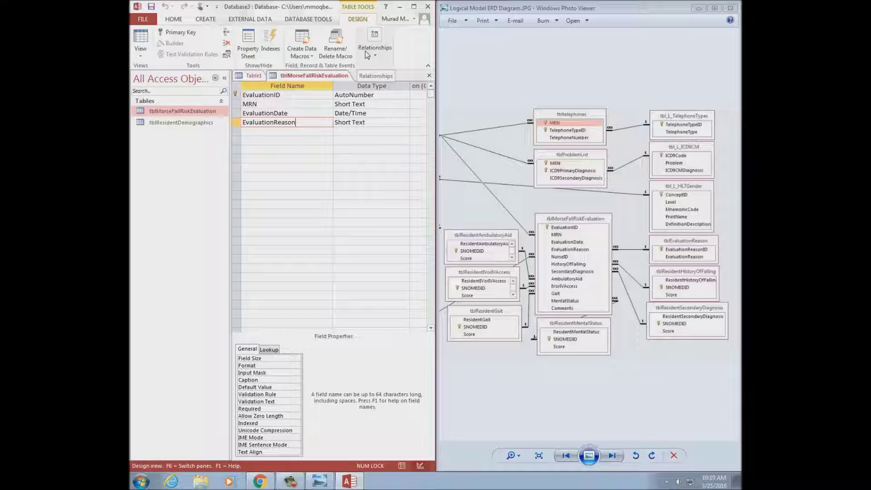
pyautogui.write('ID')
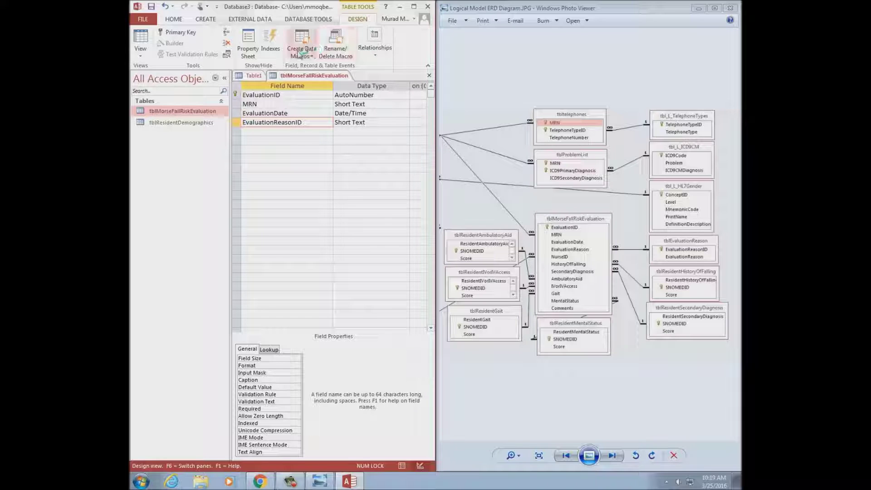
# - Save the renamed field in tblMorseFallRiskEvaluation and close the table
pyautogui.rightClick(303, 75)
pyautogui.click(322, 81)
pyautogui.rightClick(293, 77)
pyautogui.click(294, 93)
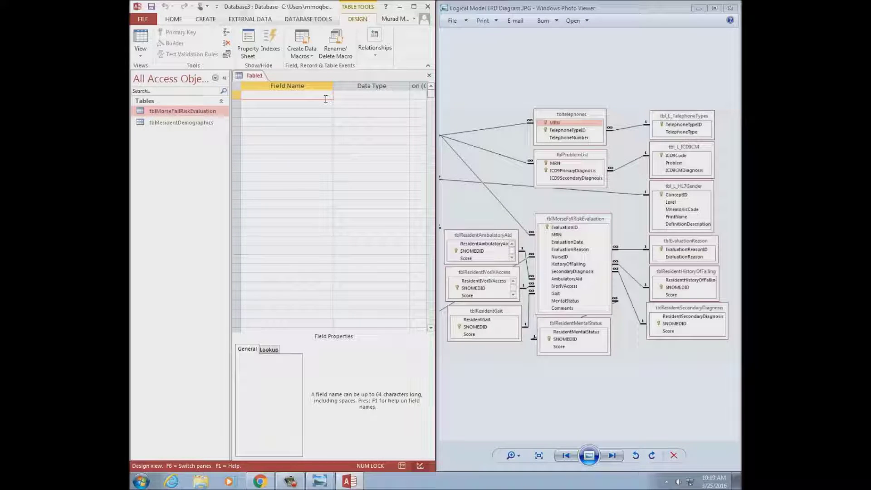
# - Add EvaluationReasonID as the first field of the new table, following tblEvaluationReason in the ERD diagram
pyautogui.click(666, 252)
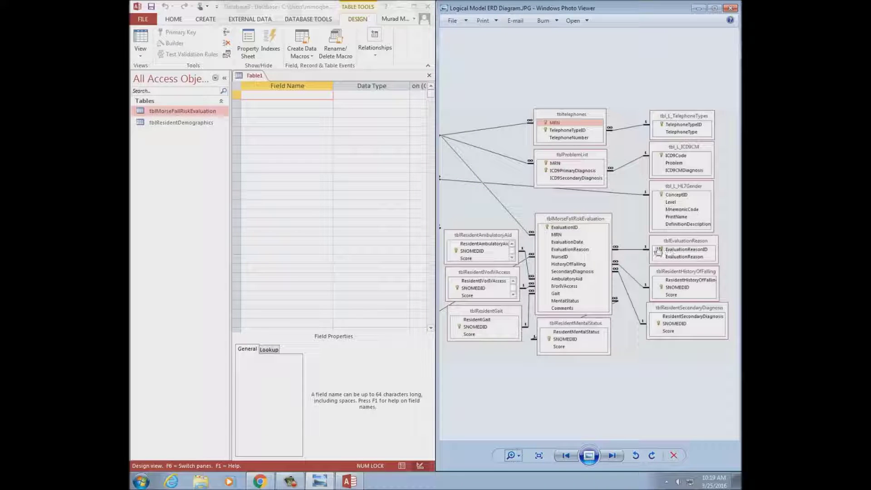
pyautogui.click(253, 94)
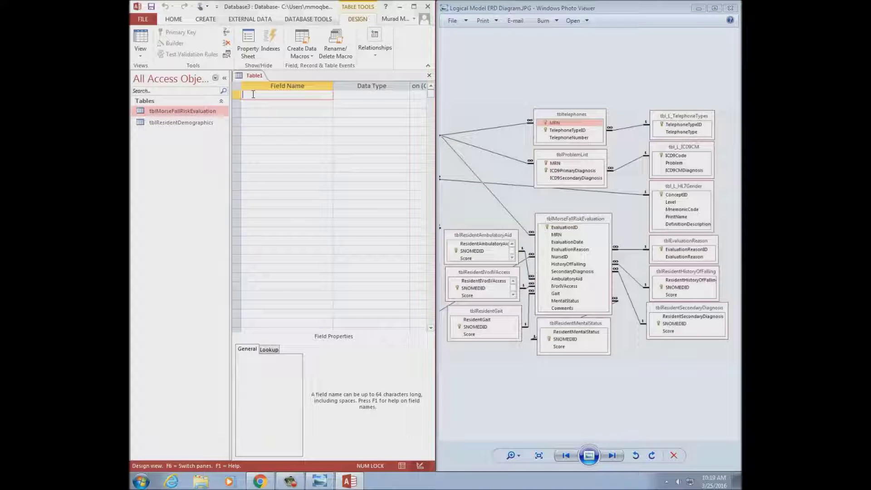
pyautogui.write('EvaluationReasonID')
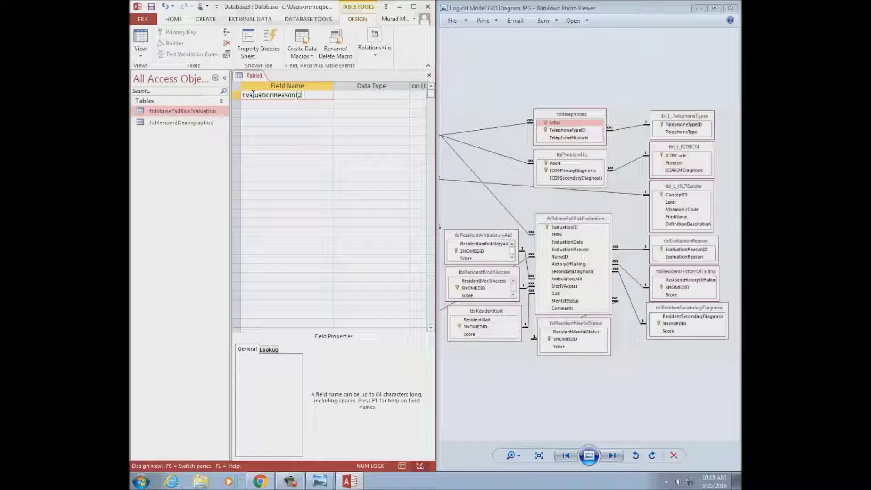
pyautogui.press('Tab')
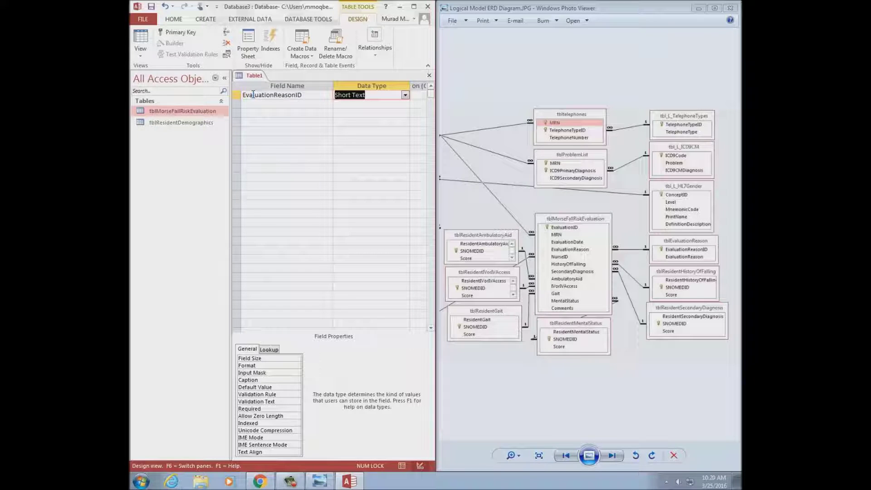
# - Keep EvaluationReasonID as Short Text and add EvaluationReason as the second Short Text field of the new table
pyautogui.press('Tab')
pyautogui.press('Tab')
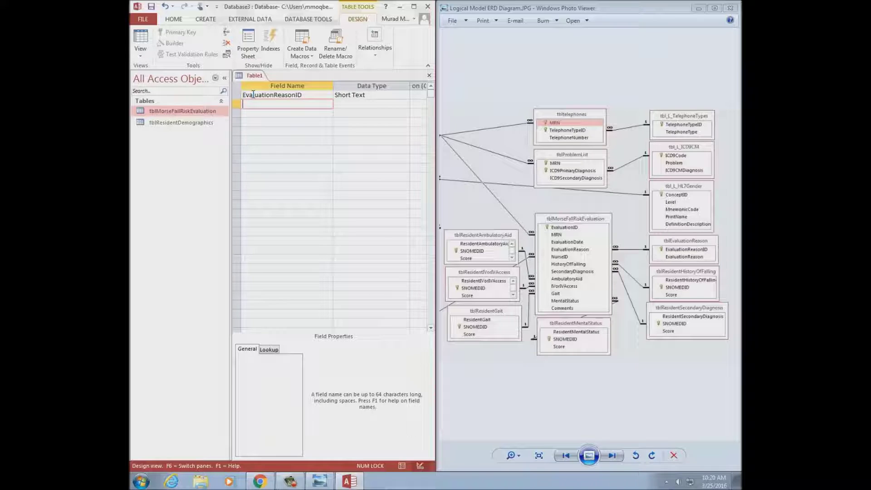
pyautogui.write('Evaluatio')
pyautogui.press('Tab')
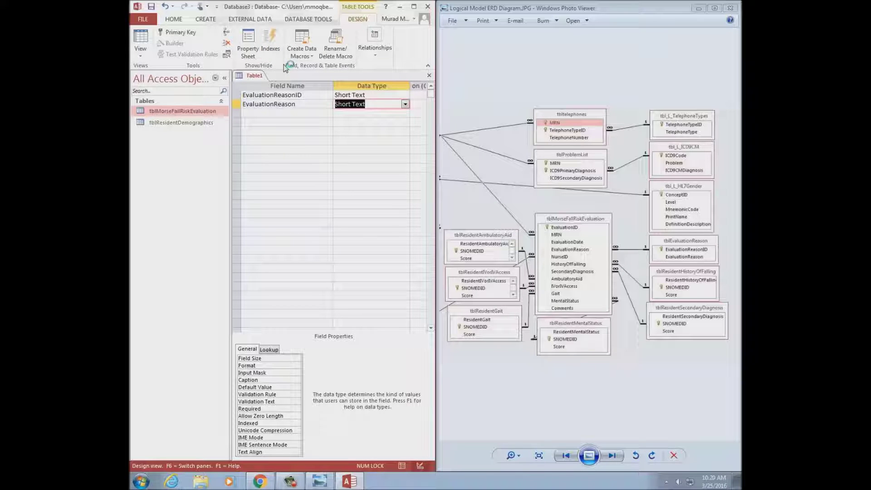
# - Set EvaluationReasonID as the primary key of the new table
pyautogui.rightClick(249, 78)
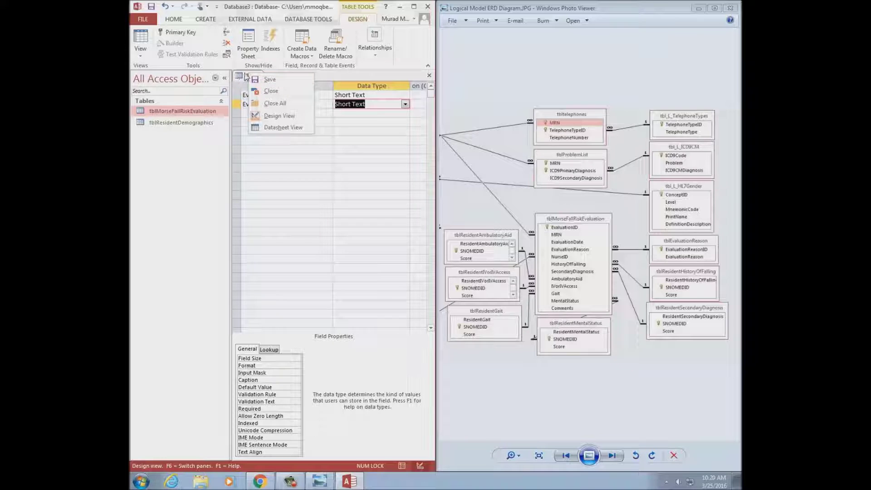
pyautogui.press('Escape')
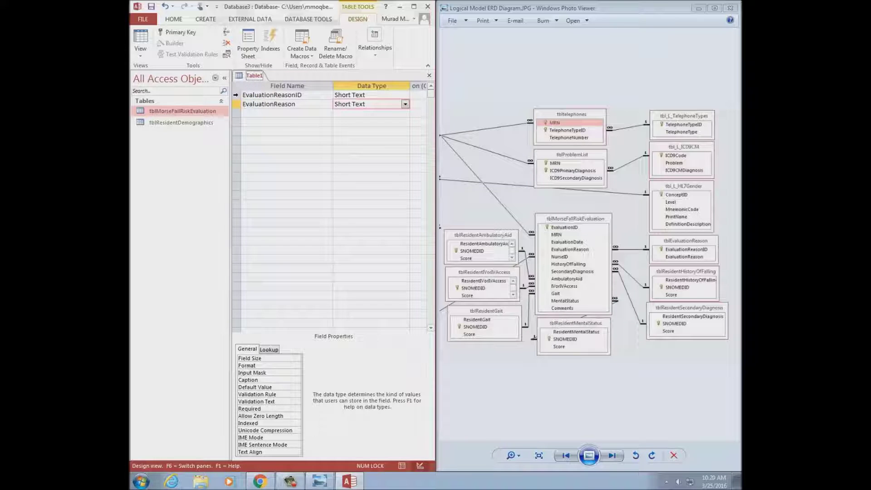
pyautogui.click(236, 94)
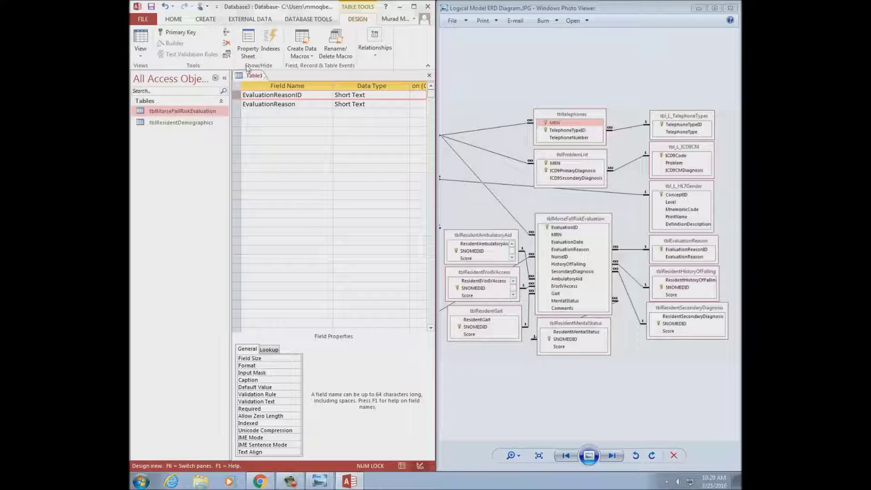
pyautogui.click(177, 32)
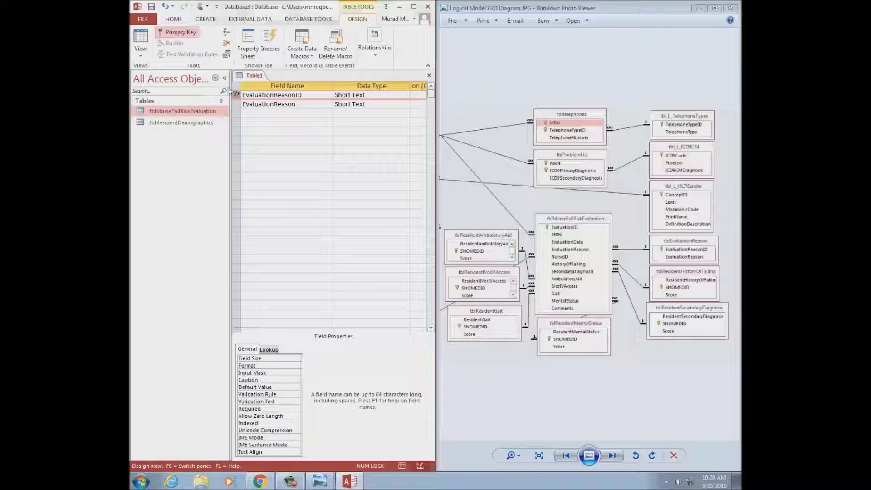
# - Save the new table as tblEvaluationReason and close it
pyautogui.rightClick(253, 78)
pyautogui.click(256, 83)
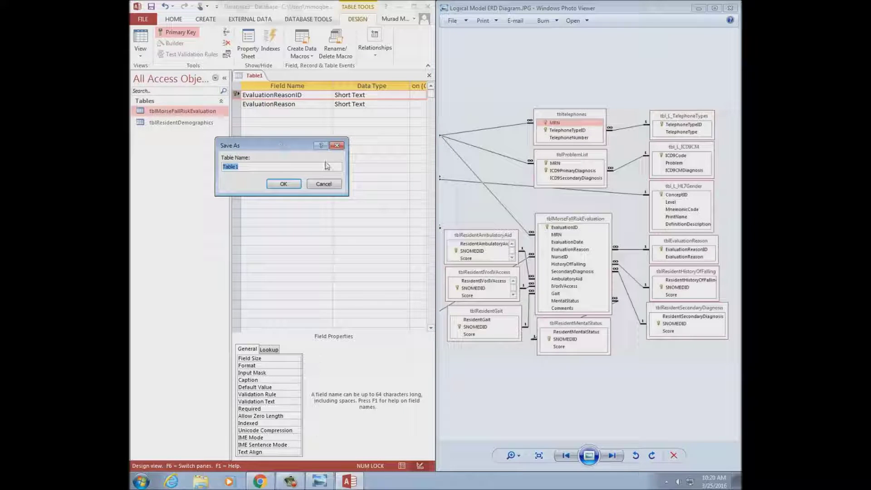
pyautogui.write('tbl')
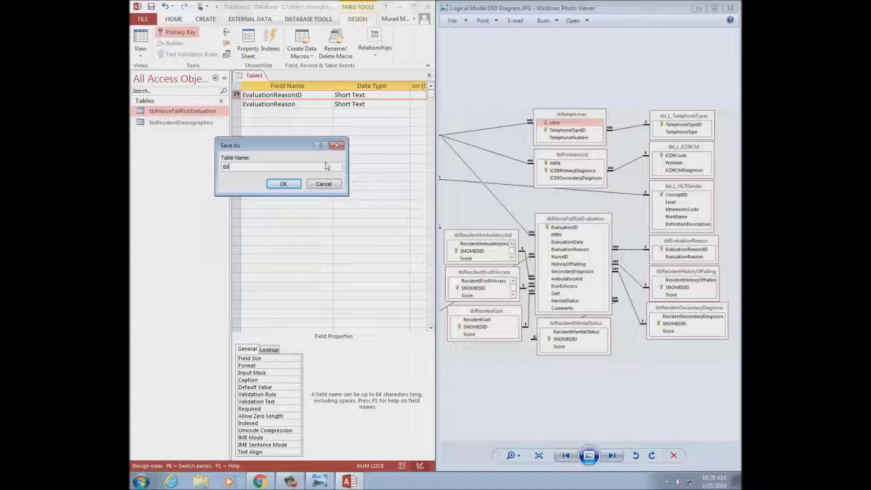
pyautogui.write('EvaluationReason')
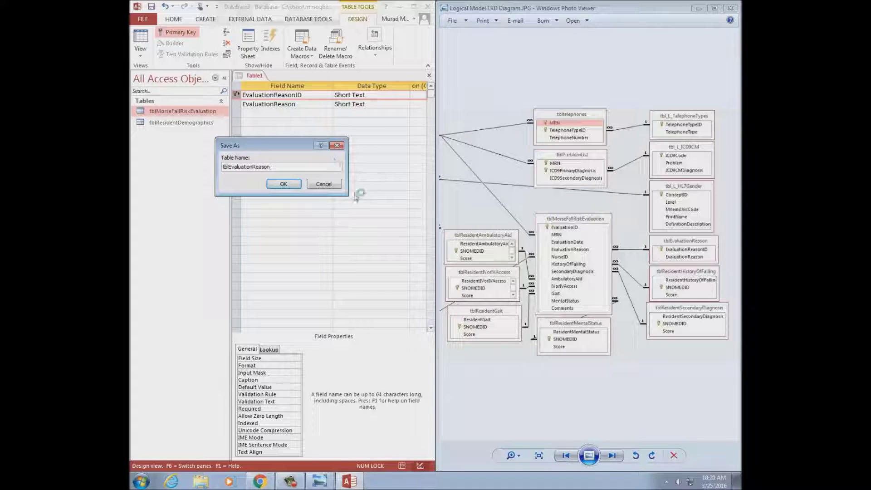
pyautogui.press('Return')
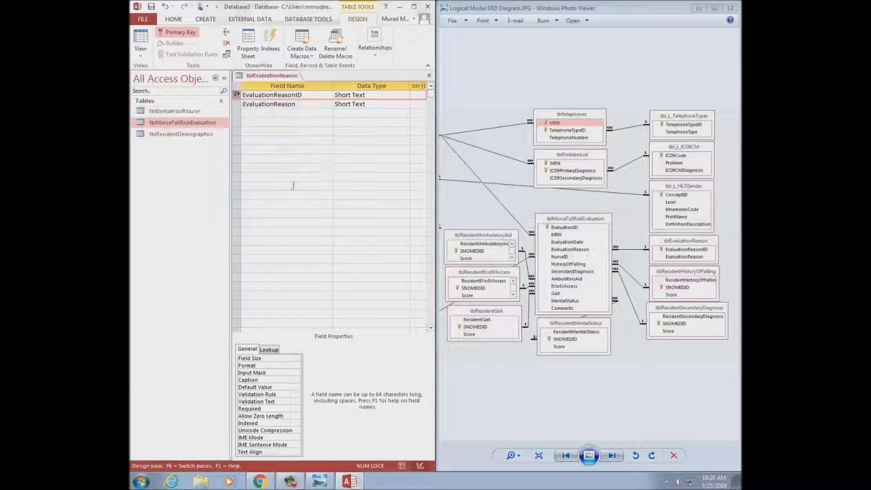
pyautogui.rightClick(278, 78)
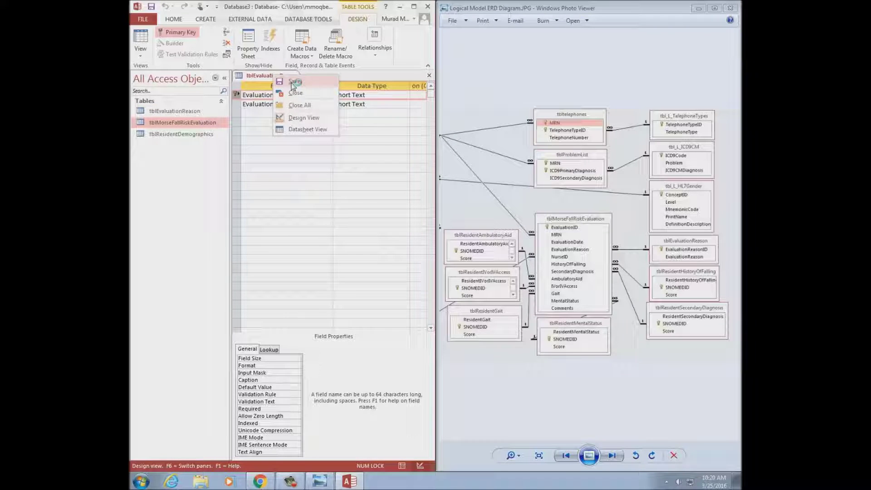
pyautogui.click(292, 84)
pyautogui.rightClick(277, 78)
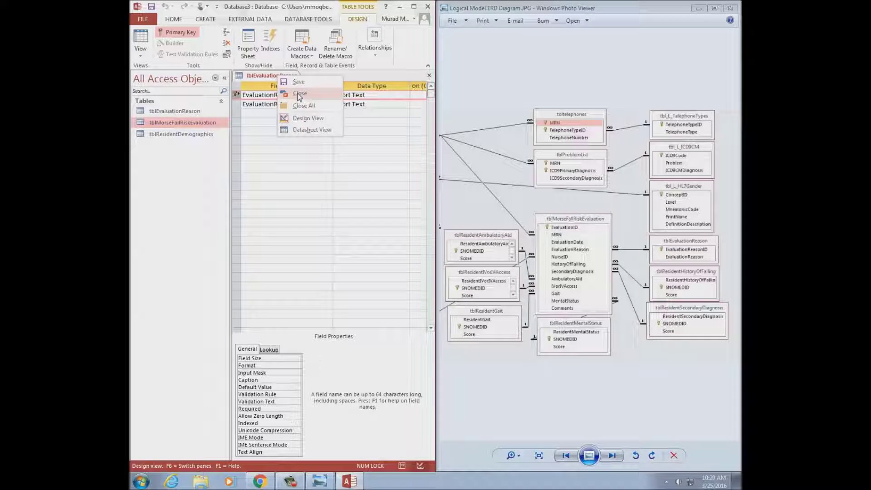
pyautogui.click(300, 97)
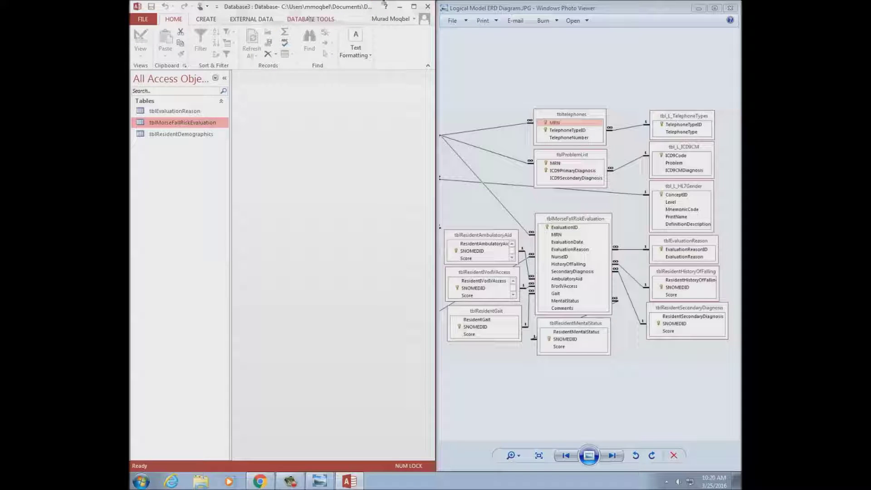
# - Maximize the database window and add tblEvaluationReason, tblMorseFallRiskEvaluation and tblResidentDemographics to the Relationships layout
pyautogui.click(414, 7)
pyautogui.click(299, 18)
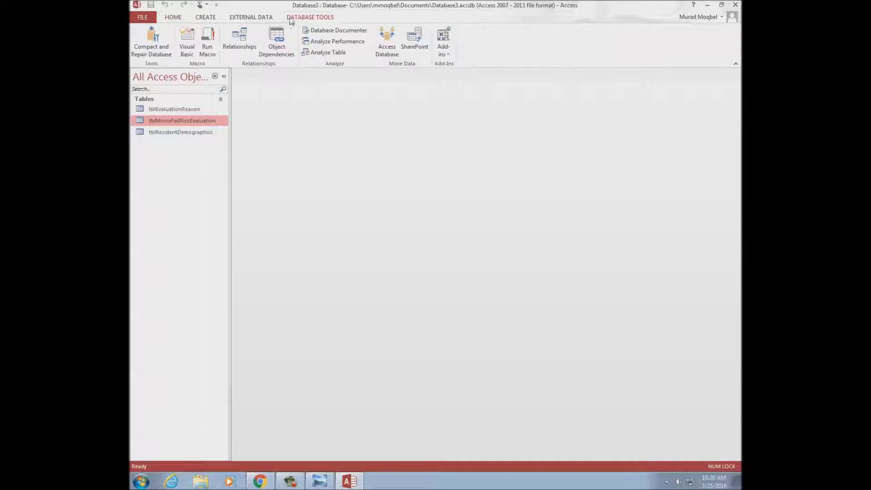
pyautogui.click(238, 38)
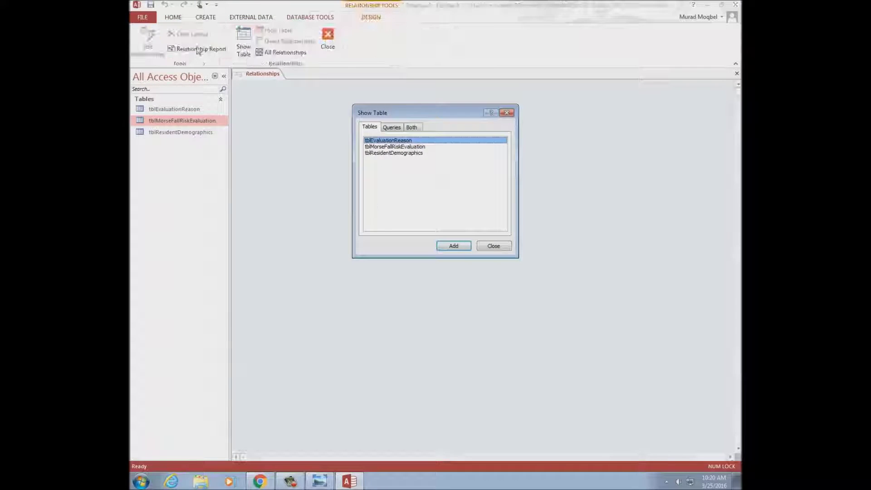
pyautogui.click(450, 245)
pyautogui.click(378, 147)
pyautogui.click(453, 245)
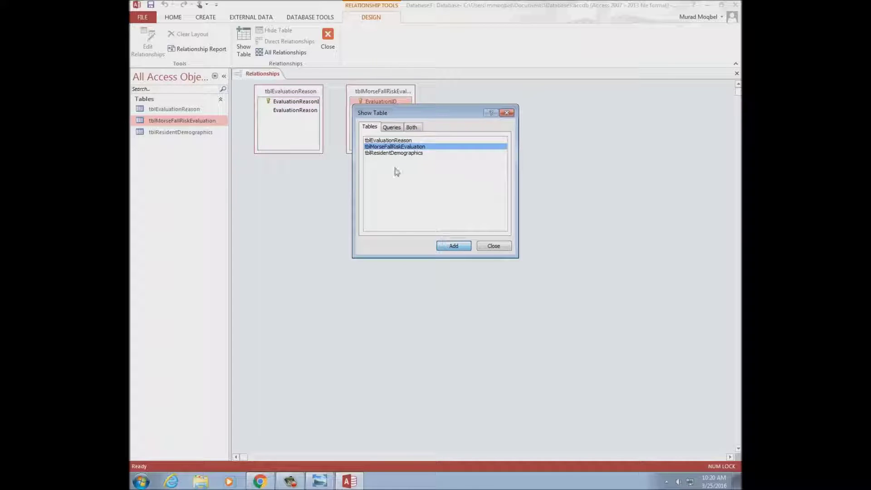
pyautogui.click(393, 152)
pyautogui.click(451, 249)
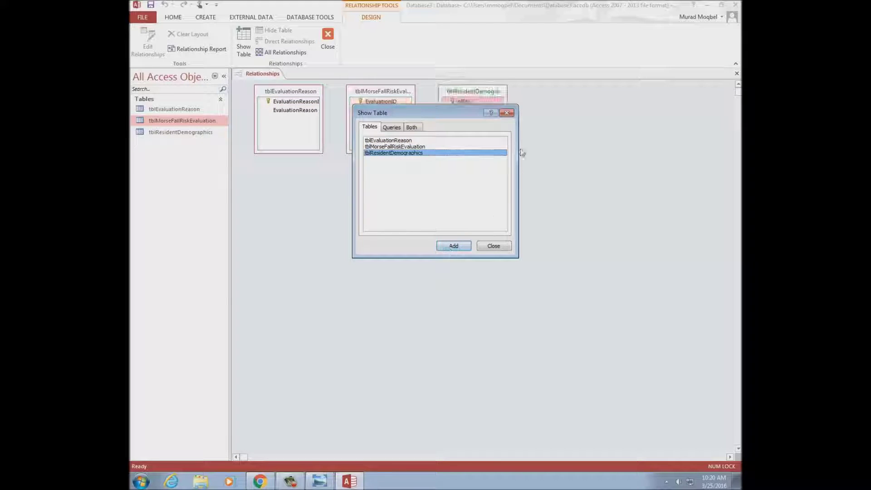
pyautogui.click(506, 113)
# - Arrange the Relationships layout with tblResidentDemographics at the upper left, tblMorseFallRiskEvaluation below it in the middle, and tblEvaluationReason to its right
pyautogui.moveTo(280, 93); pyautogui.dragTo(593, 192)
pyautogui.moveTo(468, 92); pyautogui.dragTo(276, 92)
pyautogui.moveTo(394, 95); pyautogui.dragTo(401, 201)
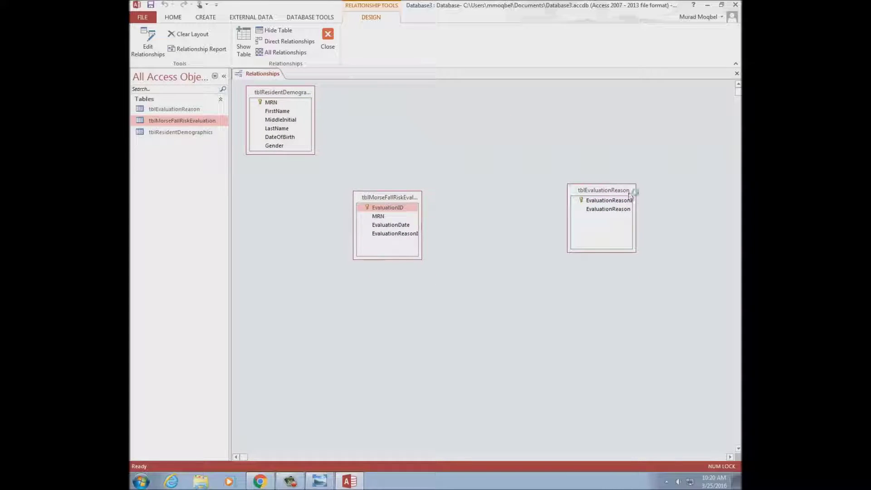
pyautogui.moveTo(612, 190); pyautogui.dragTo(521, 171)
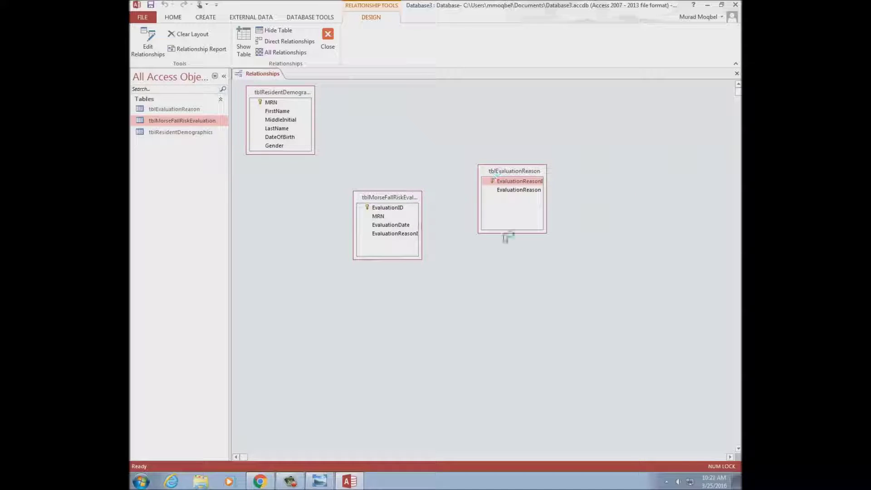